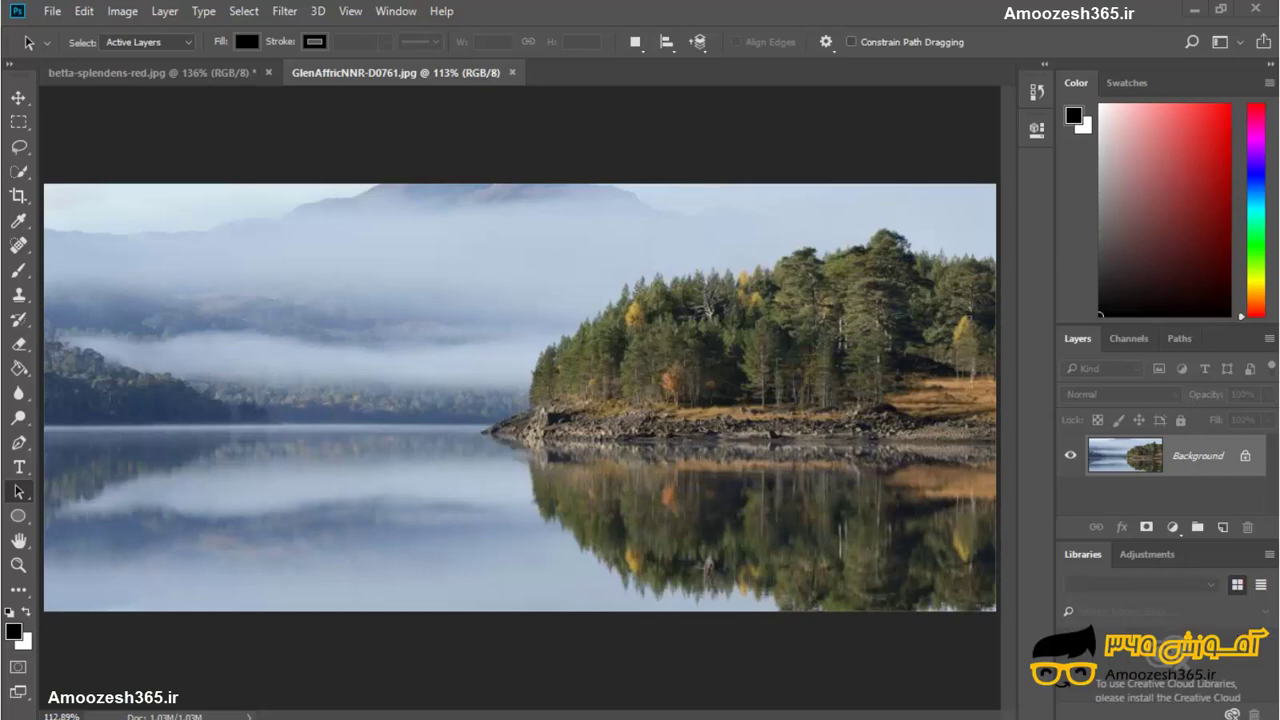
Unlock the photo layer, add an empty Layer 1 above it, and hide Layer 0
left_click(1245, 457)
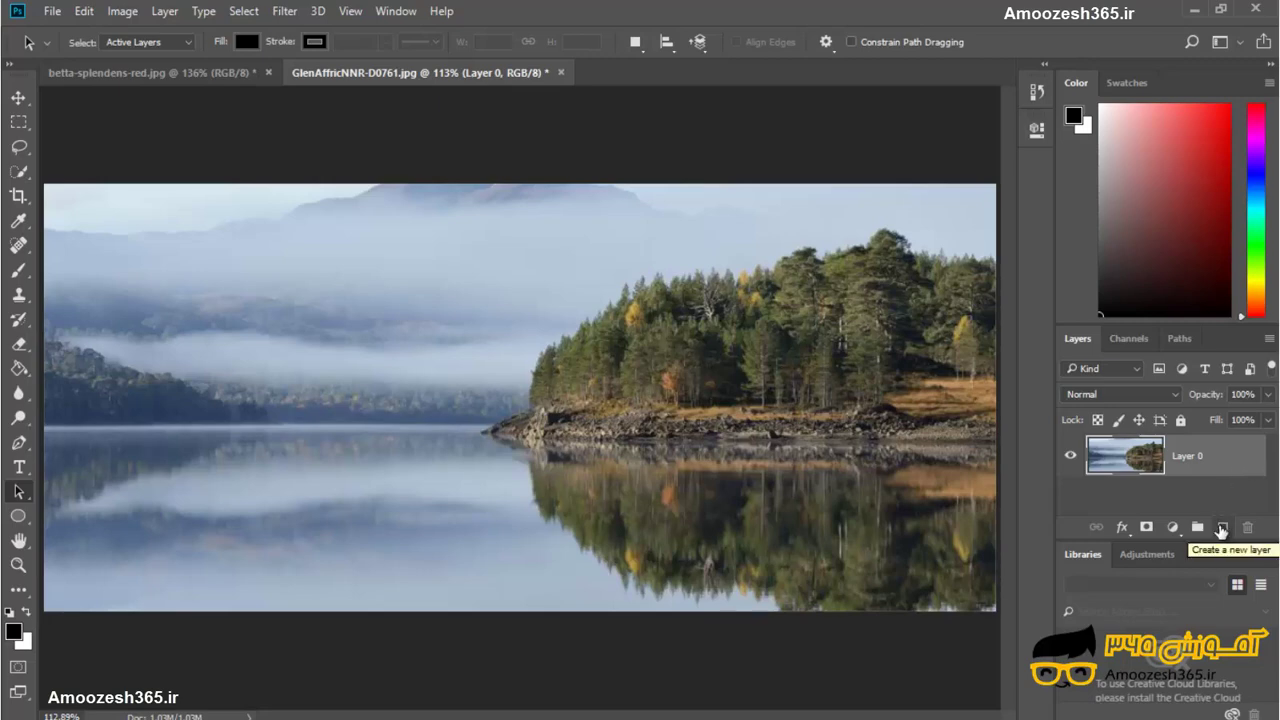
left_click(1221, 528)
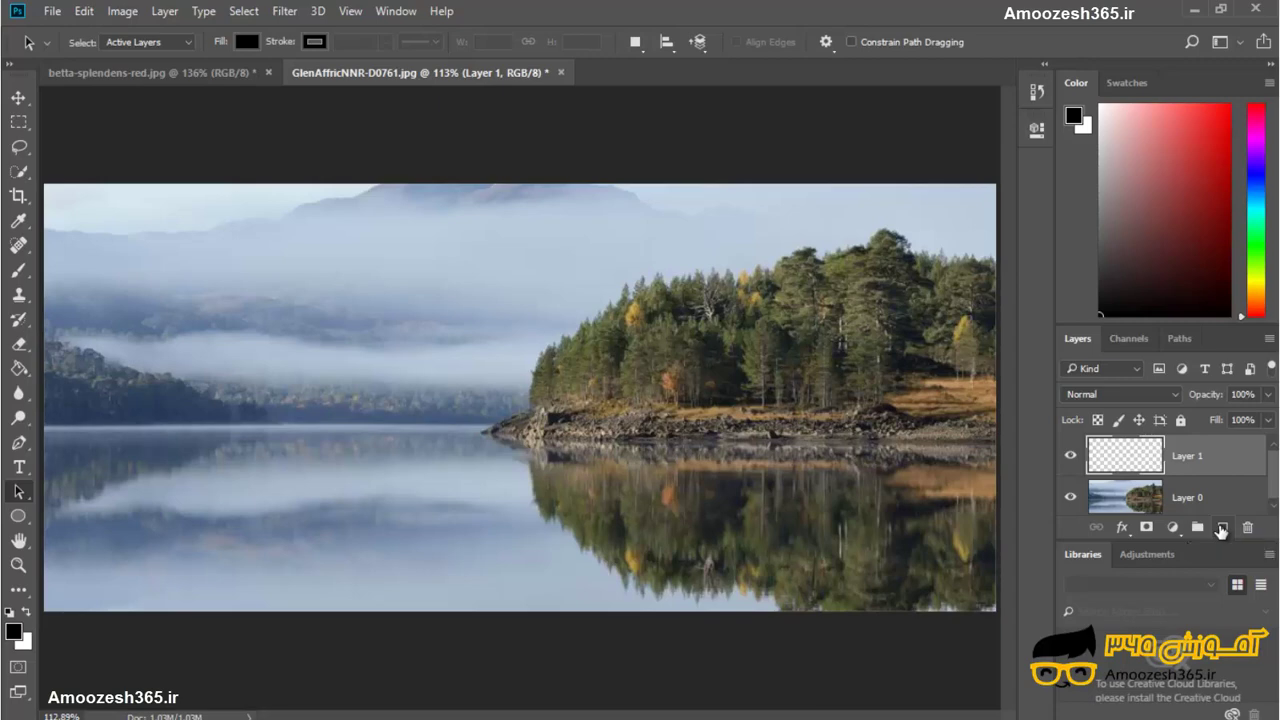
left_click(1071, 497)
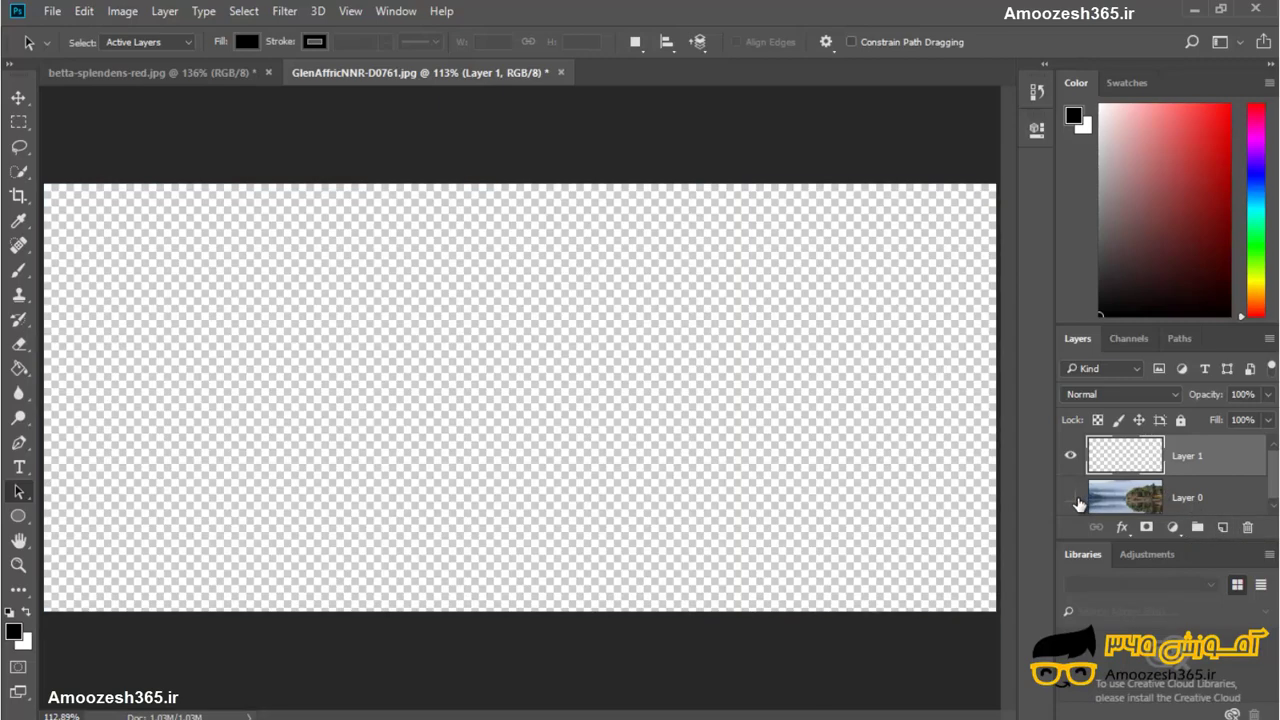
Set the foreground colour to blue 2929ca
left_click(15, 631)
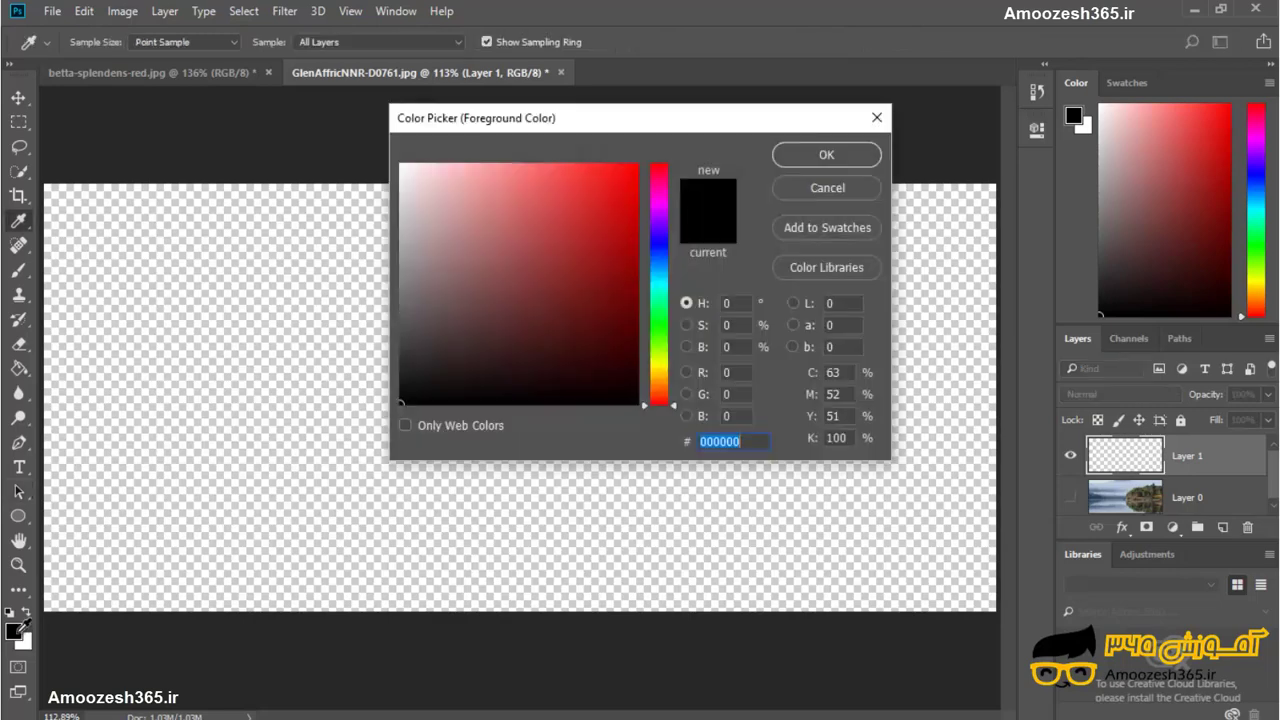
left_click(659, 244)
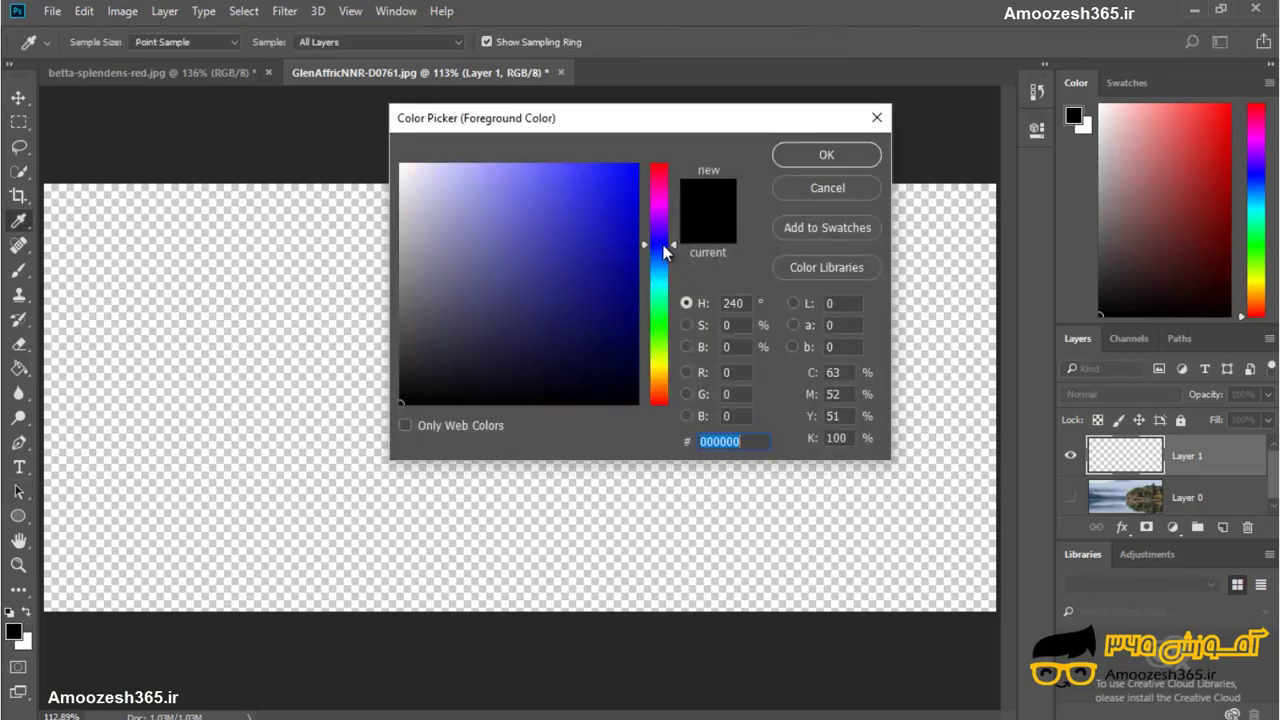
left_click(583, 183)
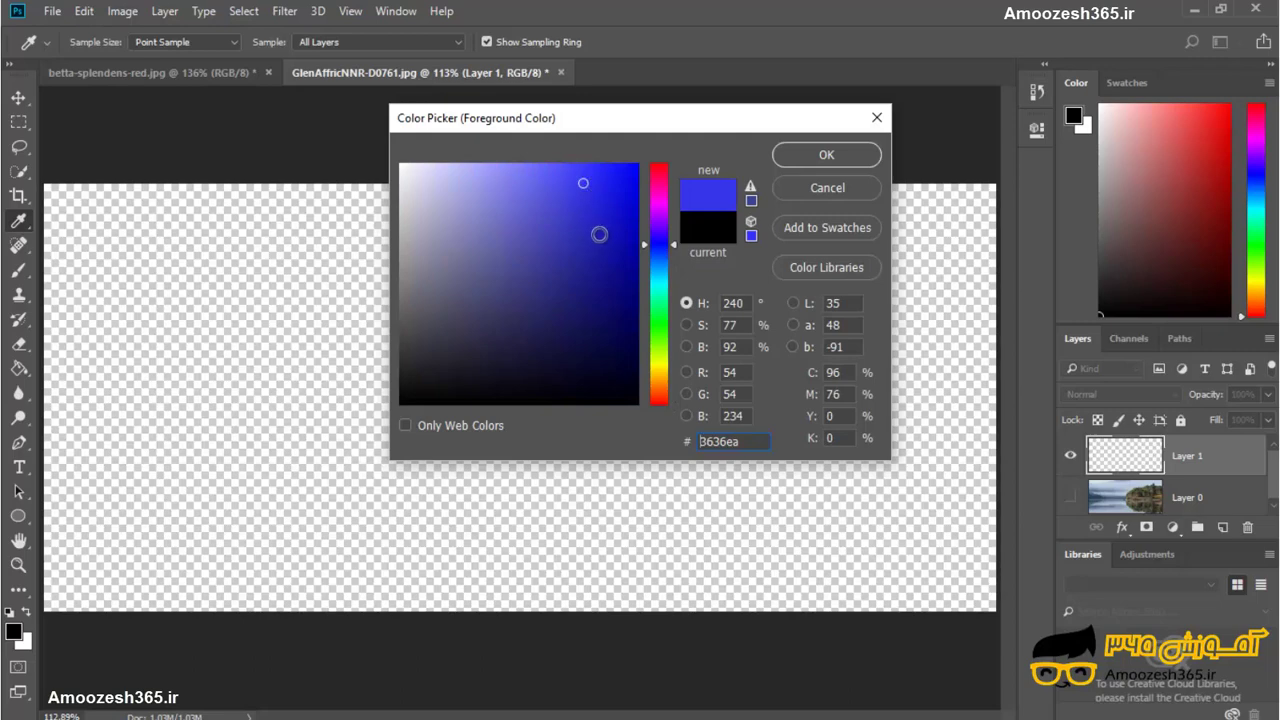
left_click(600, 179)
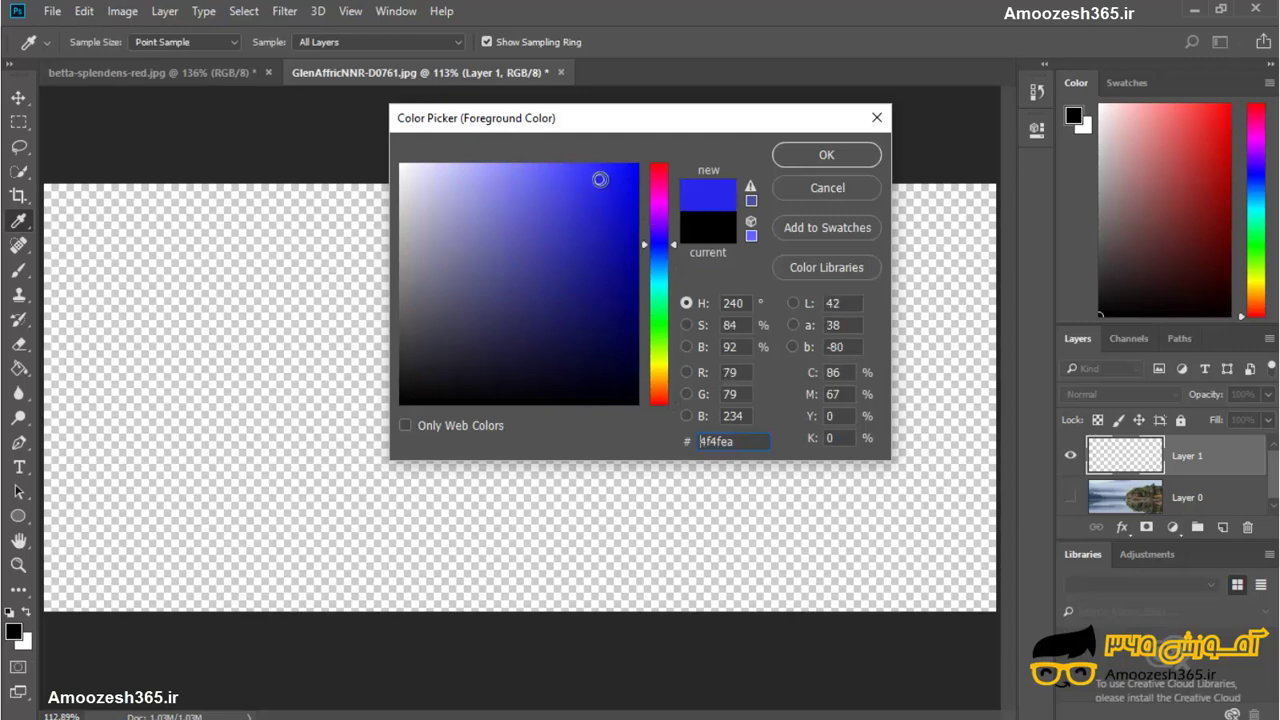
left_click(575, 179)
left_click(588, 219)
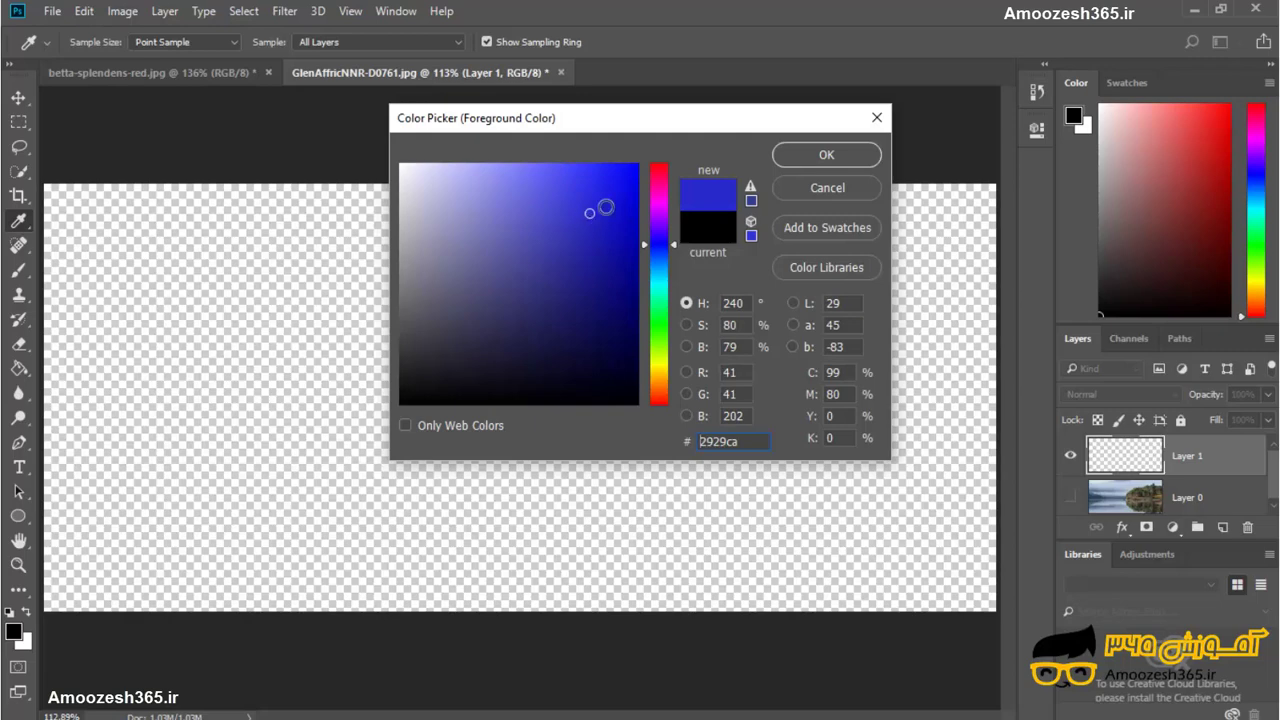
left_click(801, 152)
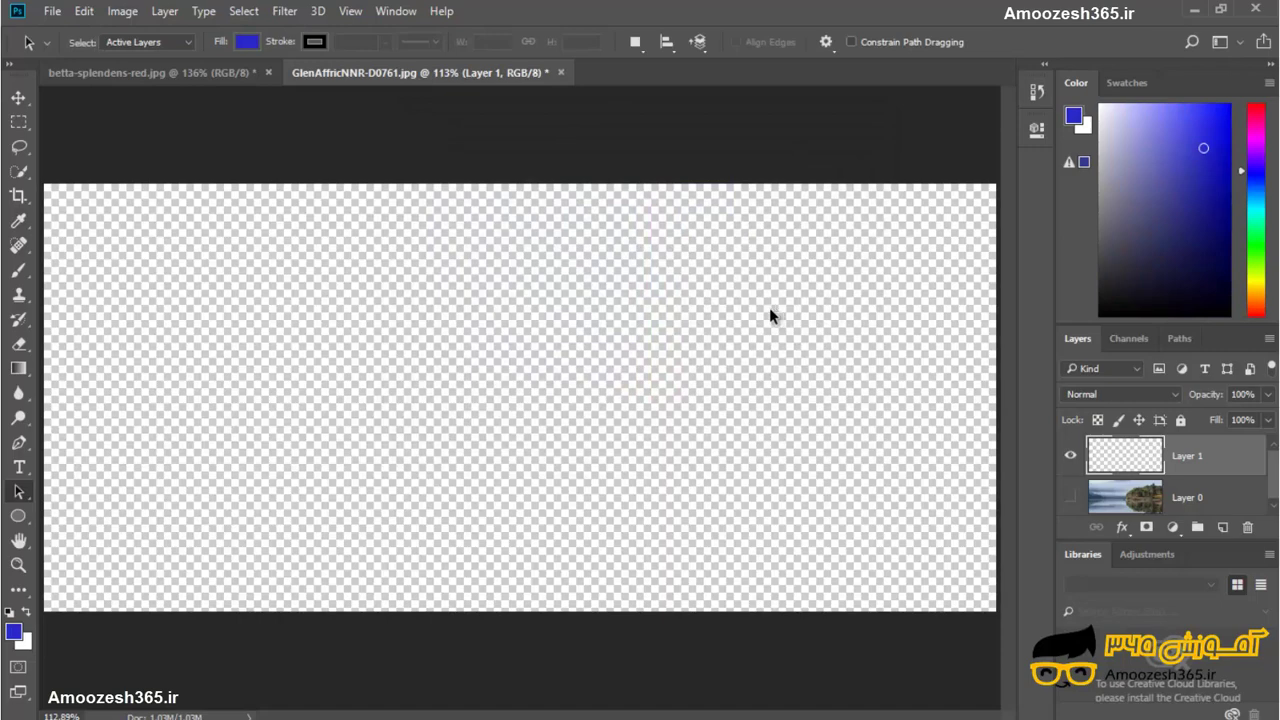
Drag a blue-to-white linear gradient across Layer 1 from lower left to upper right
left_click(18, 370)
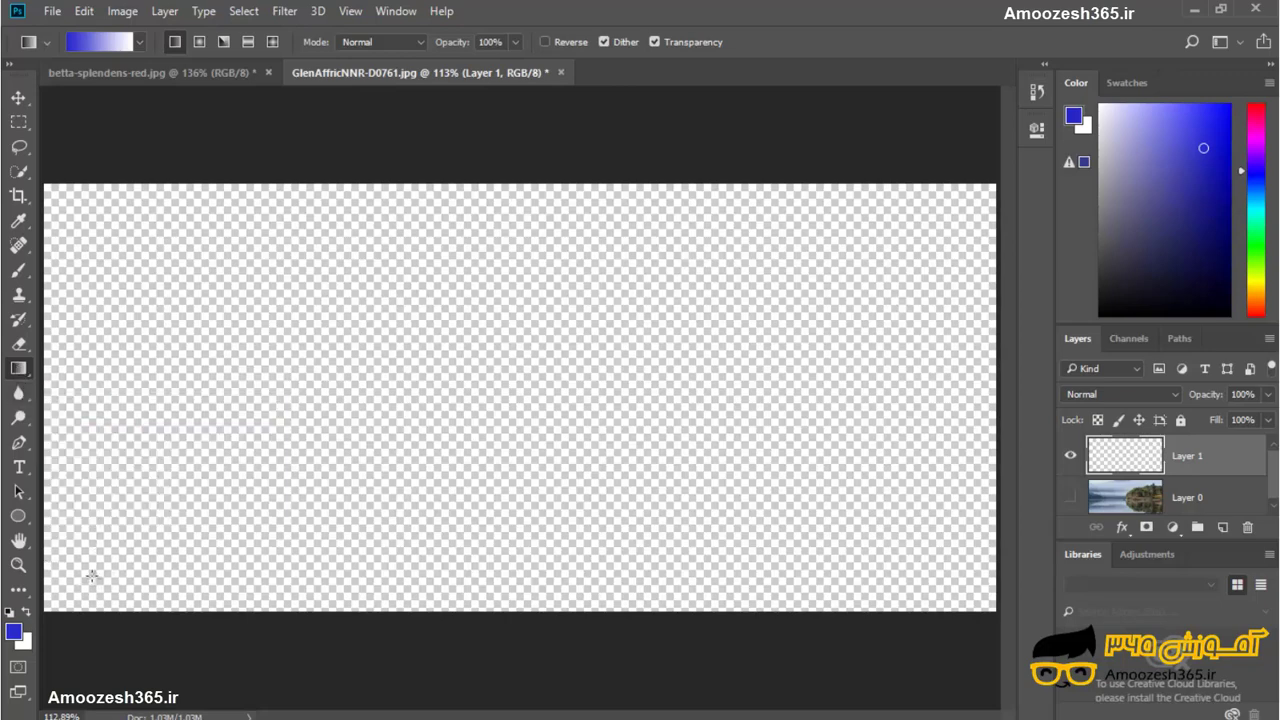
mouse_move(80, 583)
left_mouse_down()
mouse_move(876, 313)
mouse_move(962, 204)
left_mouse_up()
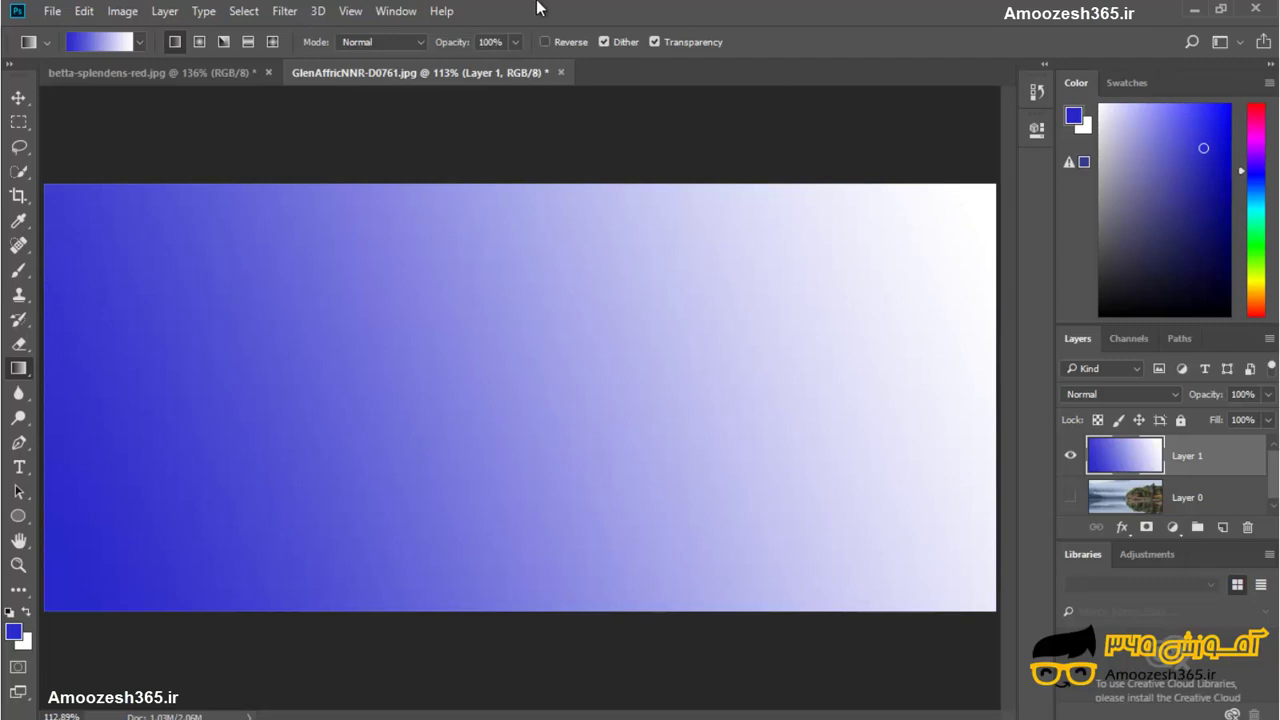
Apply Render > Clouds to Layer 1 and make the lake photo Layer 0 visible again
left_click(286, 11)
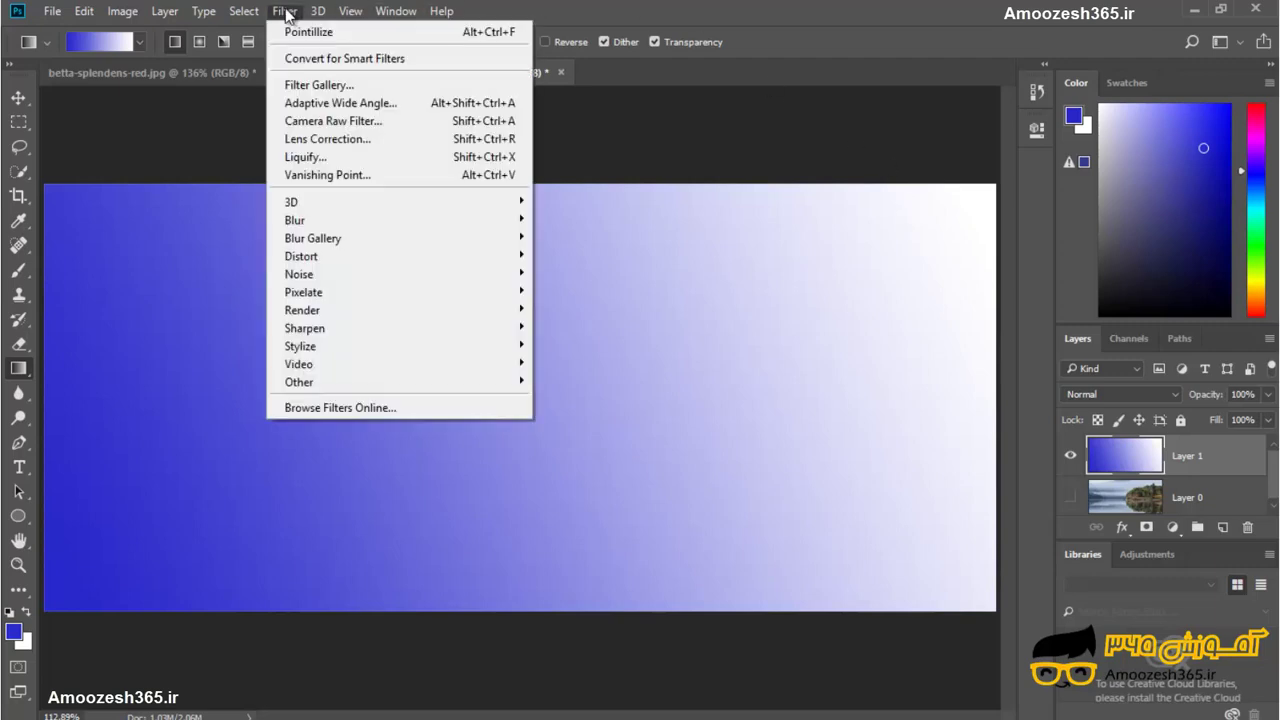
mouse_move(302, 310)
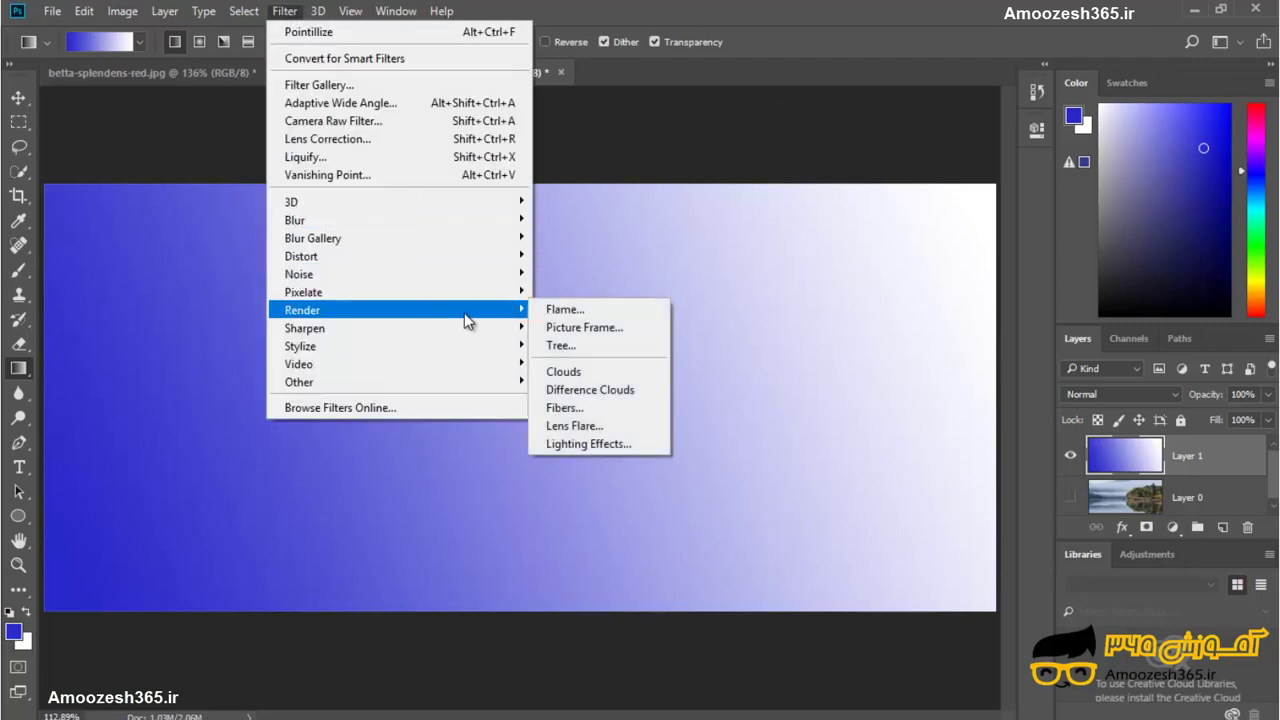
left_click(618, 370)
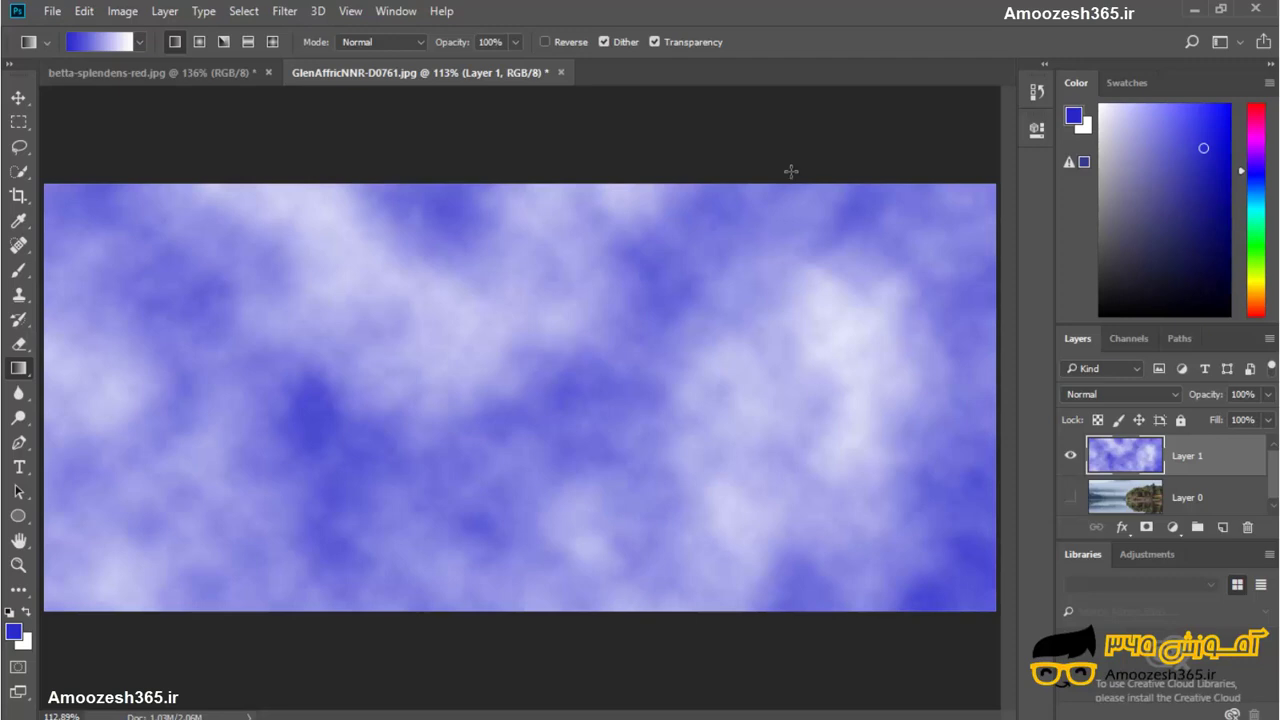
left_click(1069, 498)
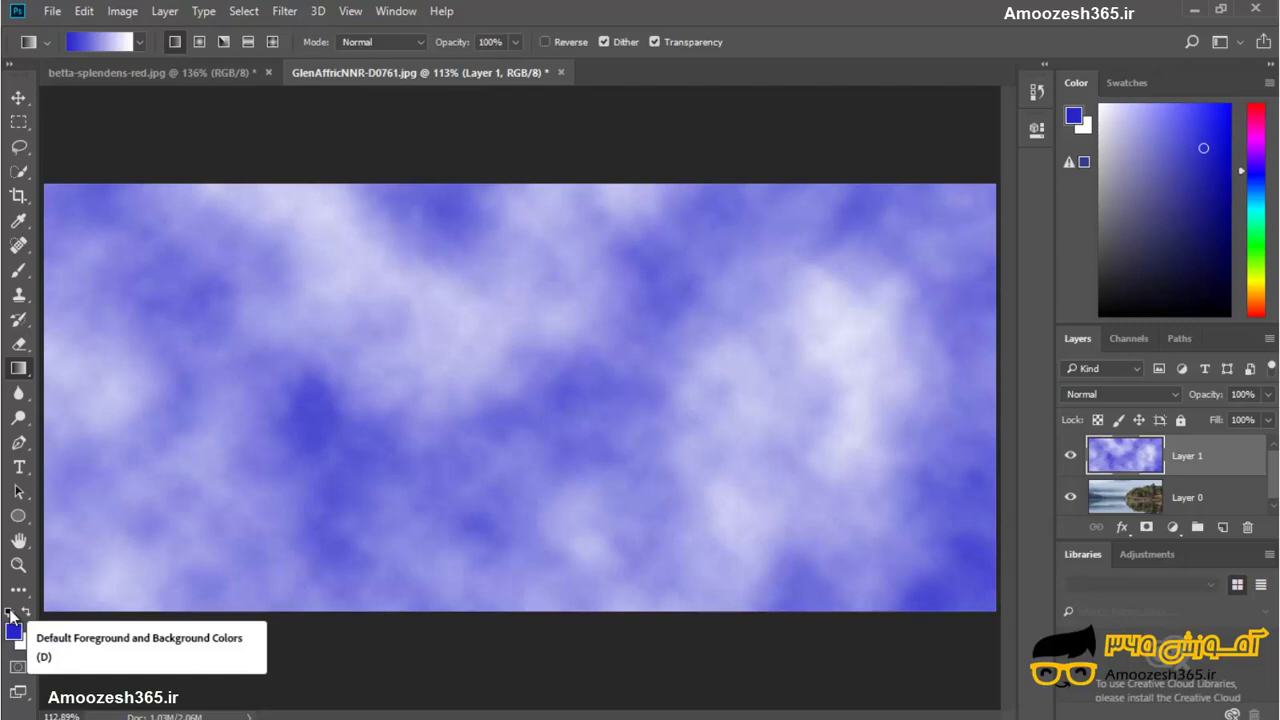
Add a black-filled layer mask to Layer 1 and make white the foreground colour
left_click(12, 614)
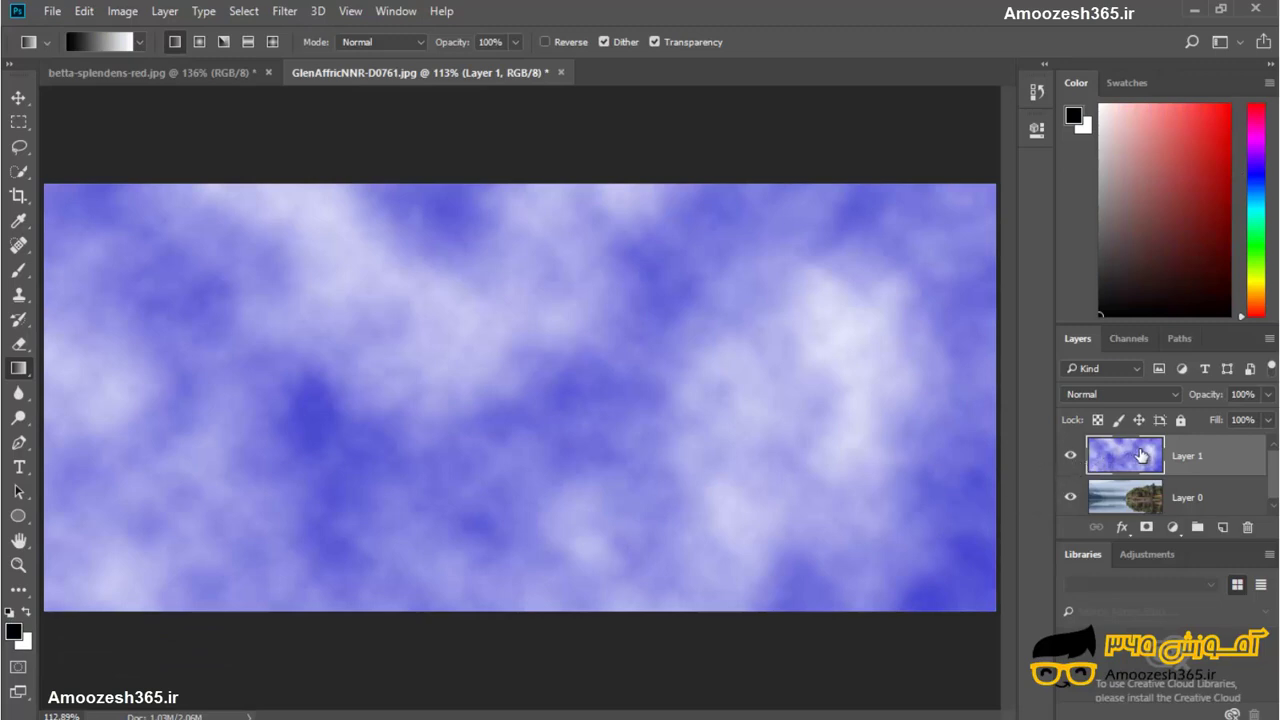
left_click(1146, 528)
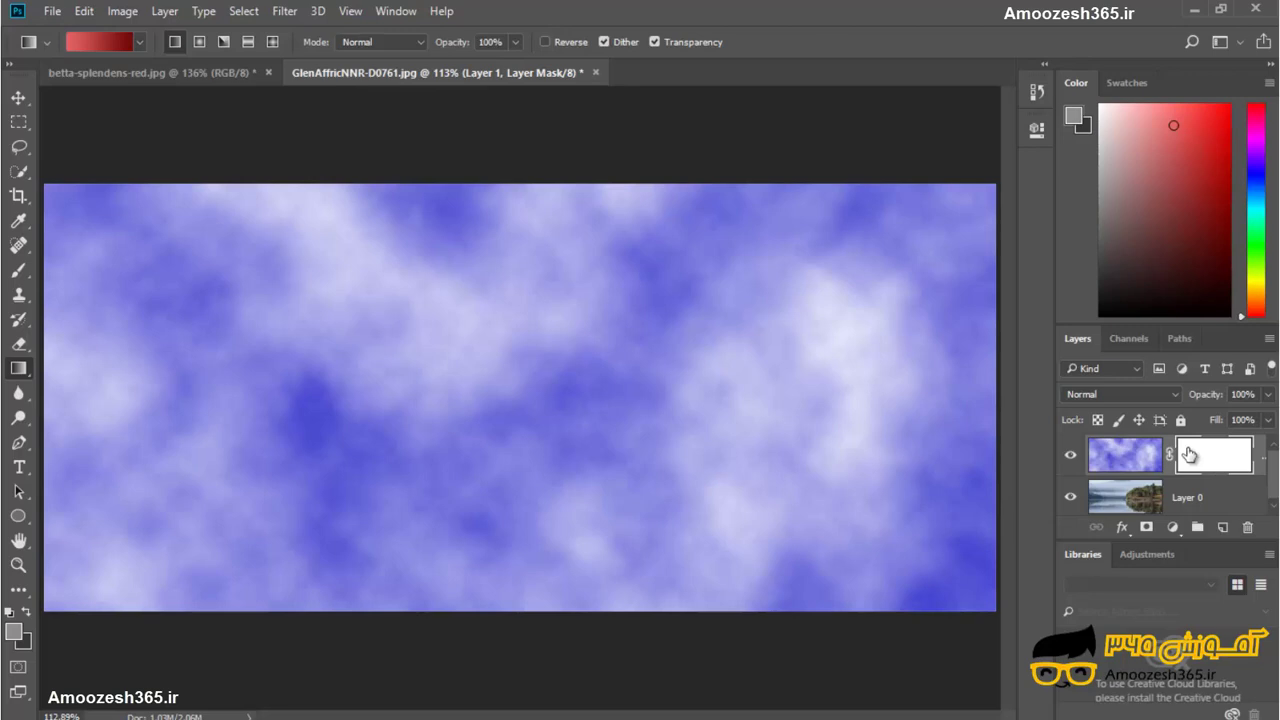
left_click_drag(1233, 459, 1236, 462)
key("ctrl+i")
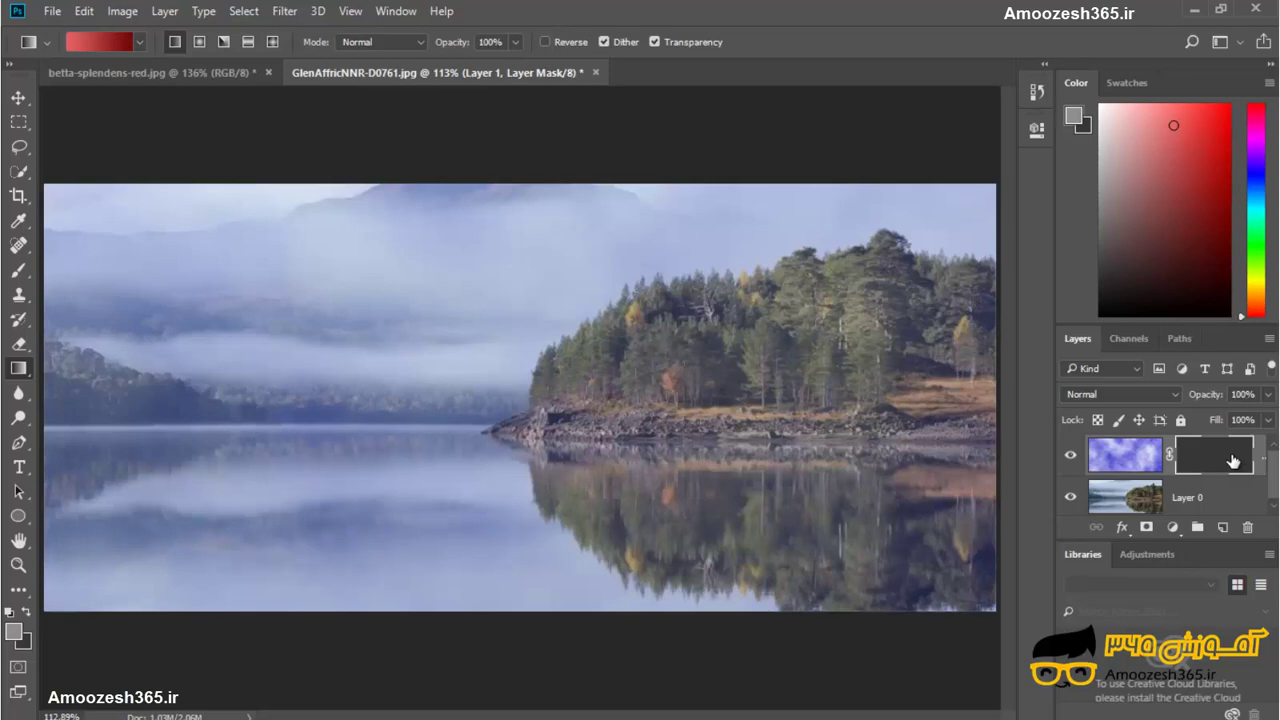
key("d")
key("ctrl+BackSpace")
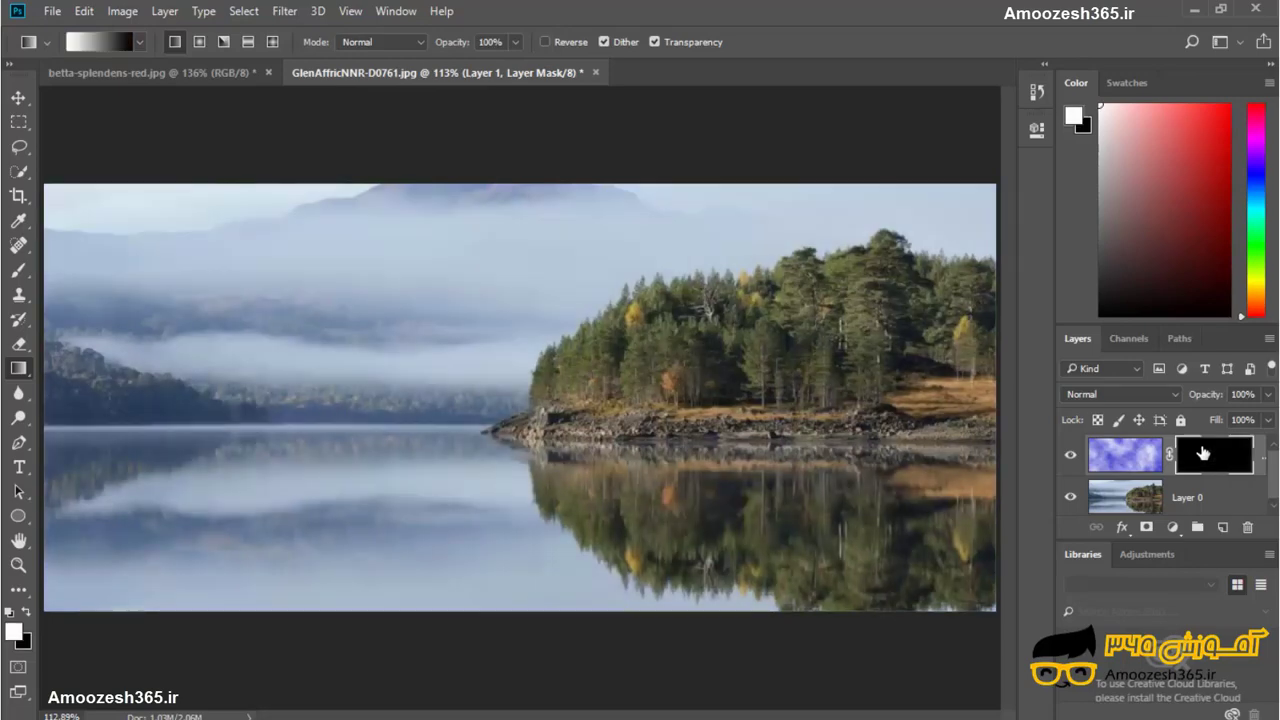
Pick mid grey 6e6a6a as the foreground colour in the Color Picker
left_click(13, 636)
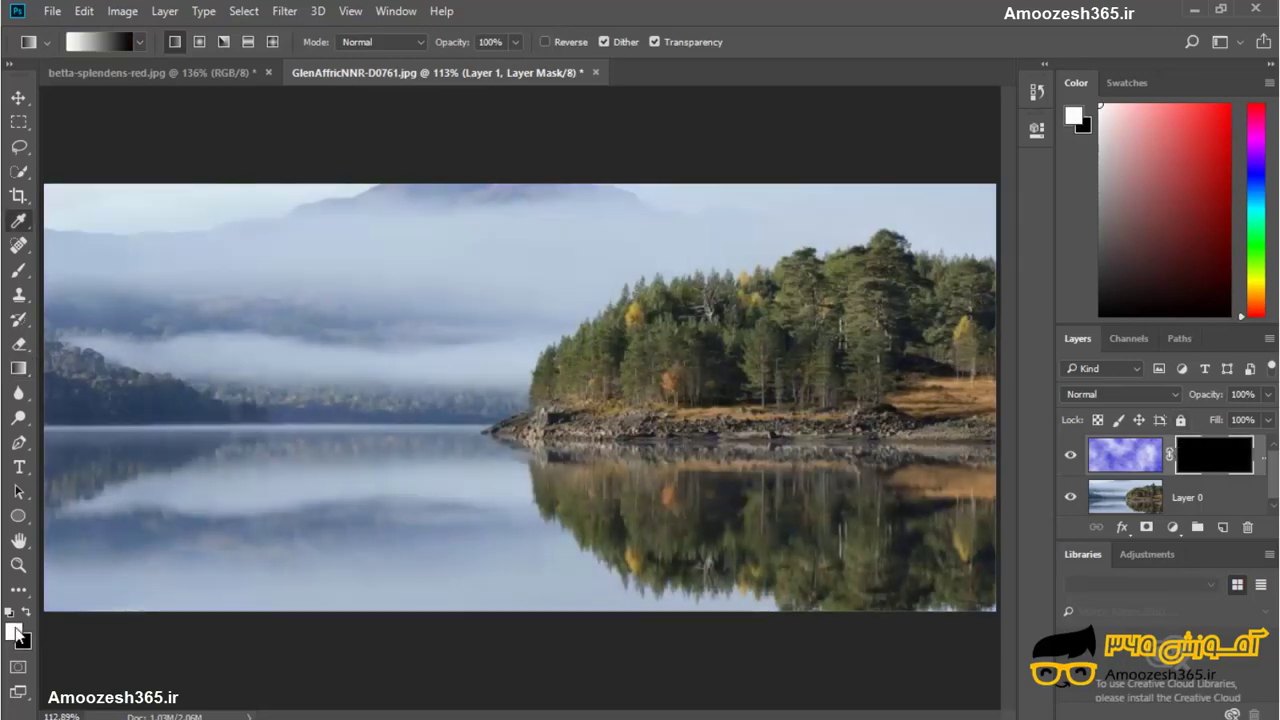
left_click_drag(406, 307, 406, 297)
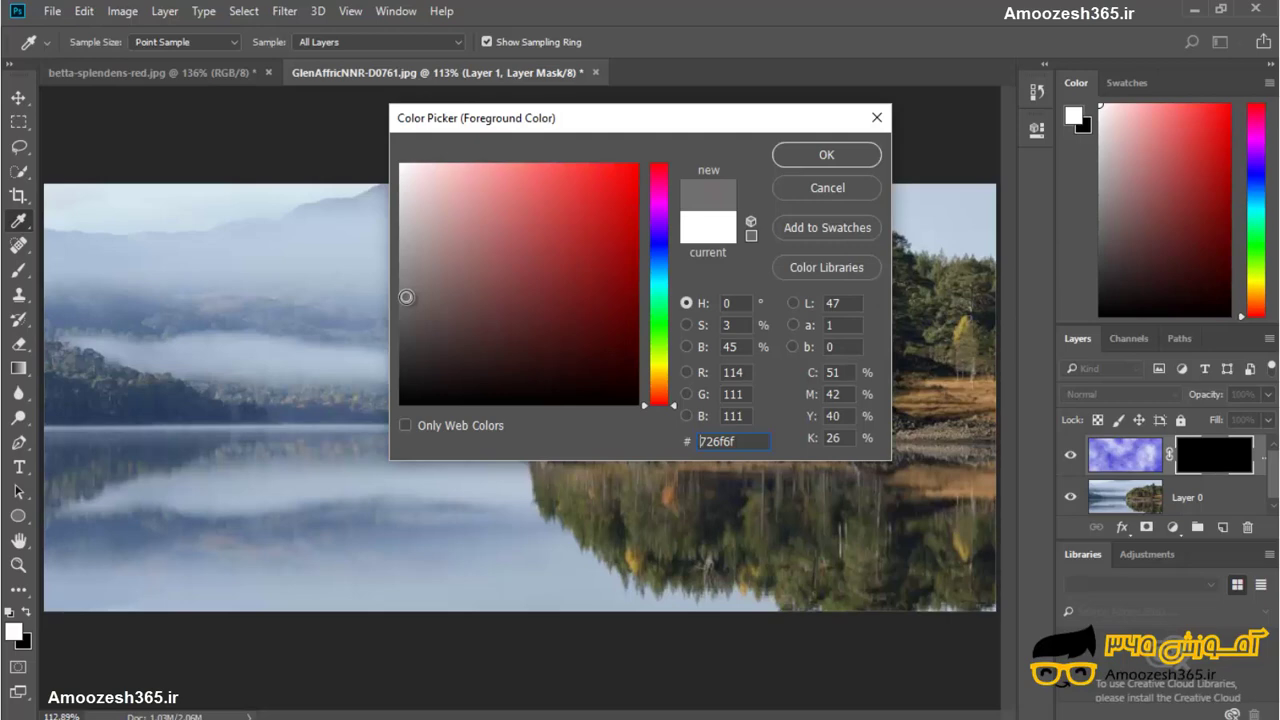
left_click(412, 303)
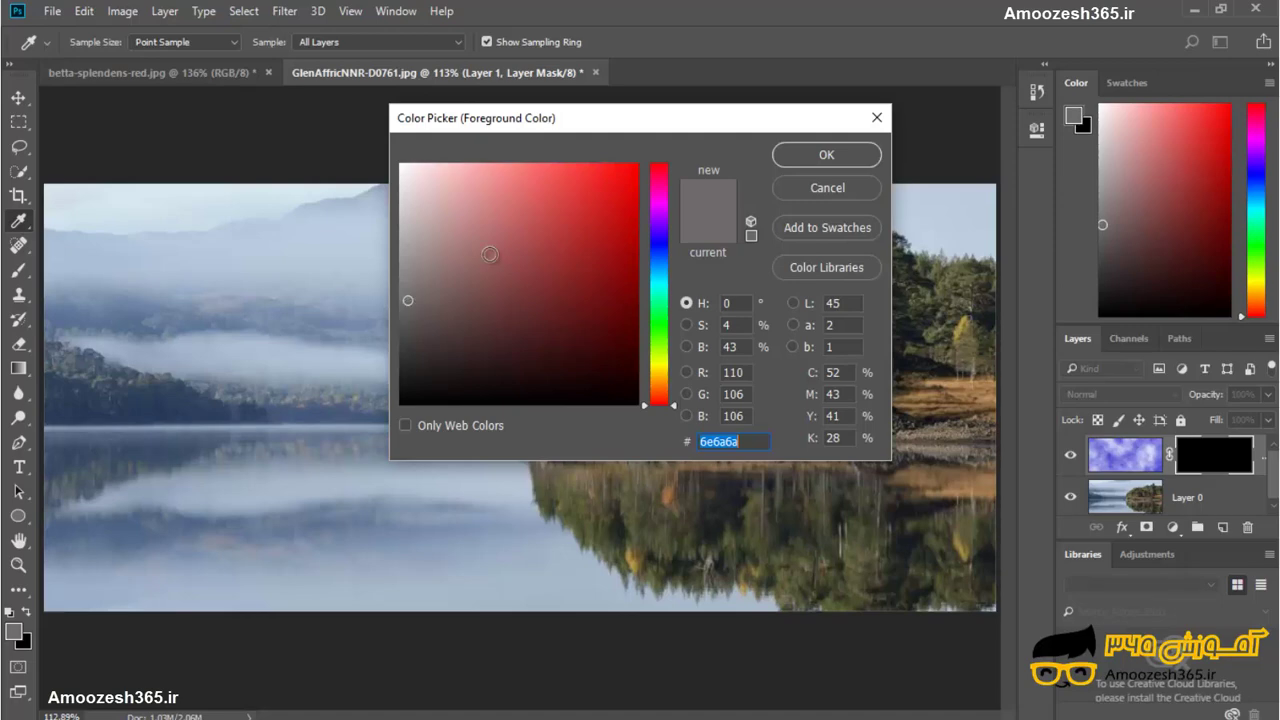
left_click(800, 155)
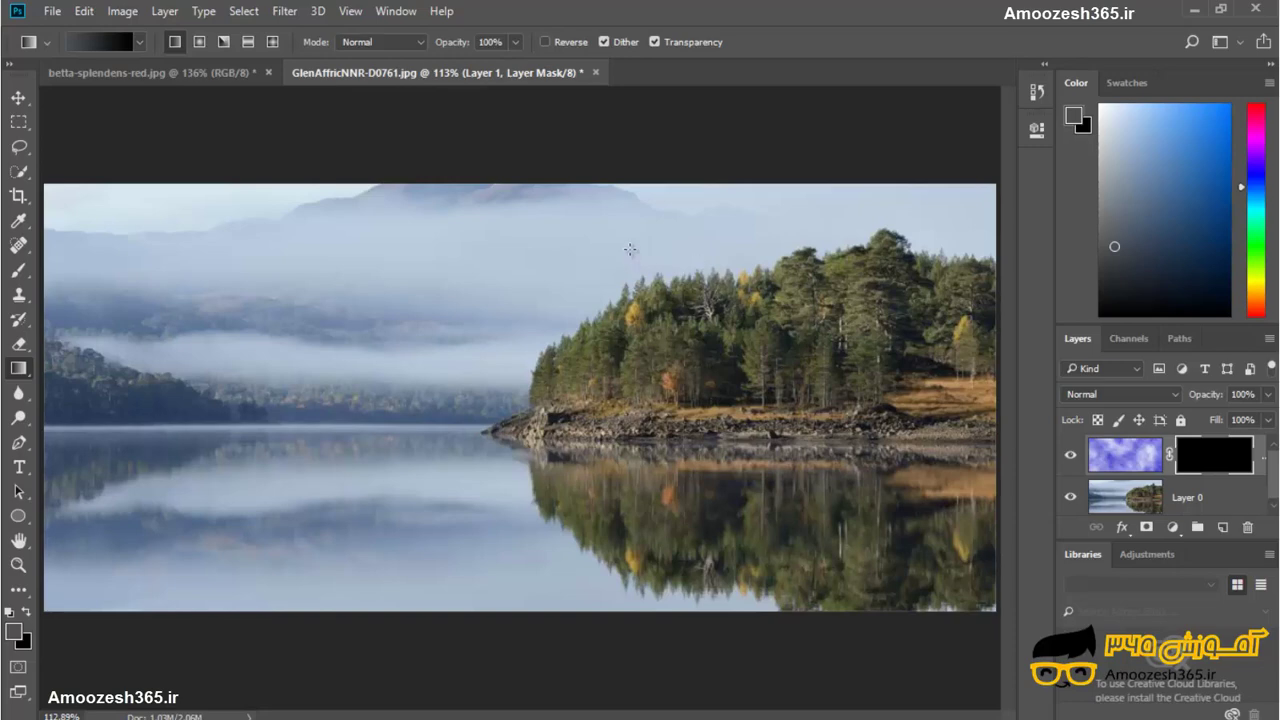
Set up the Brush tool's size and hardness and paint fog across the upper sky
left_click(18, 269)
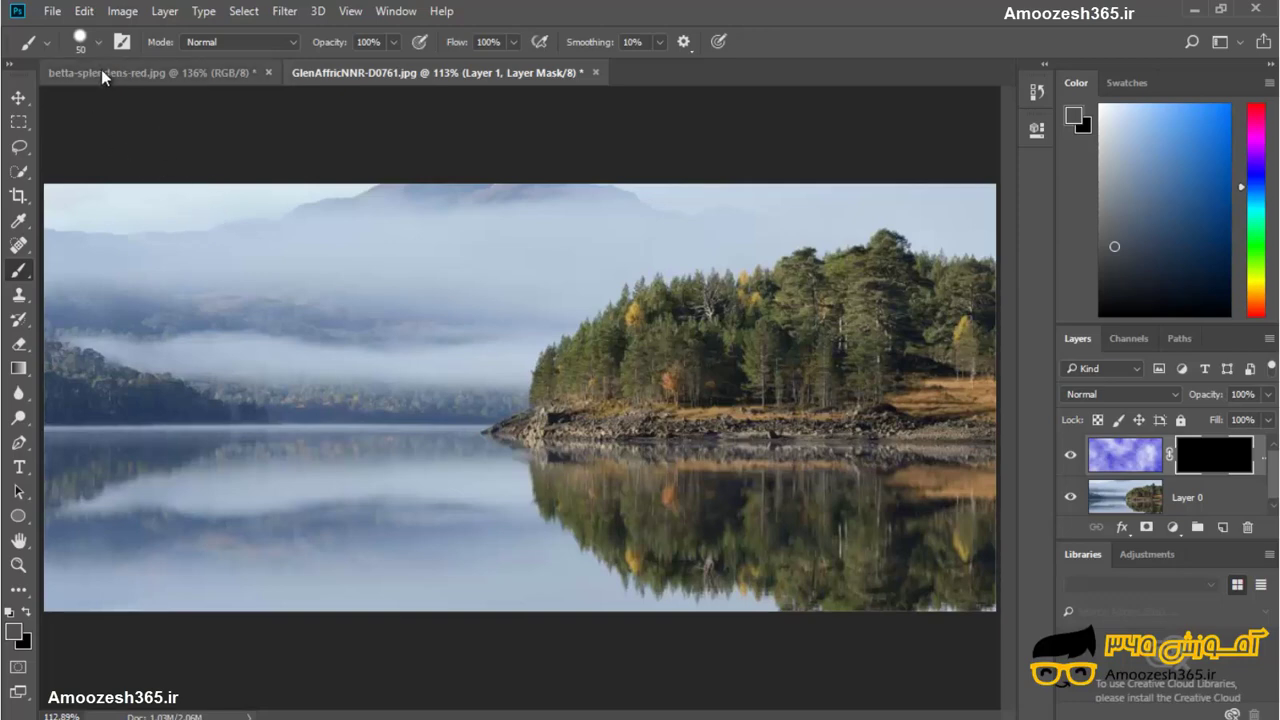
left_click(99, 43)
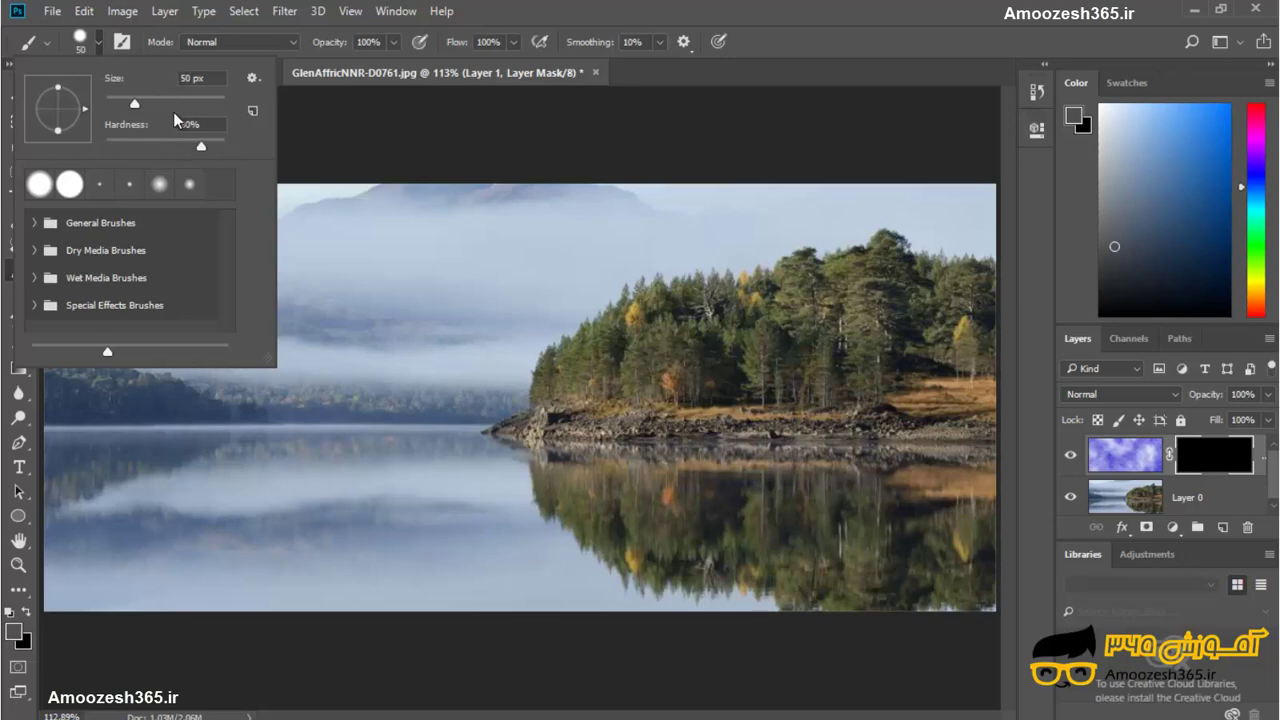
key("Return")
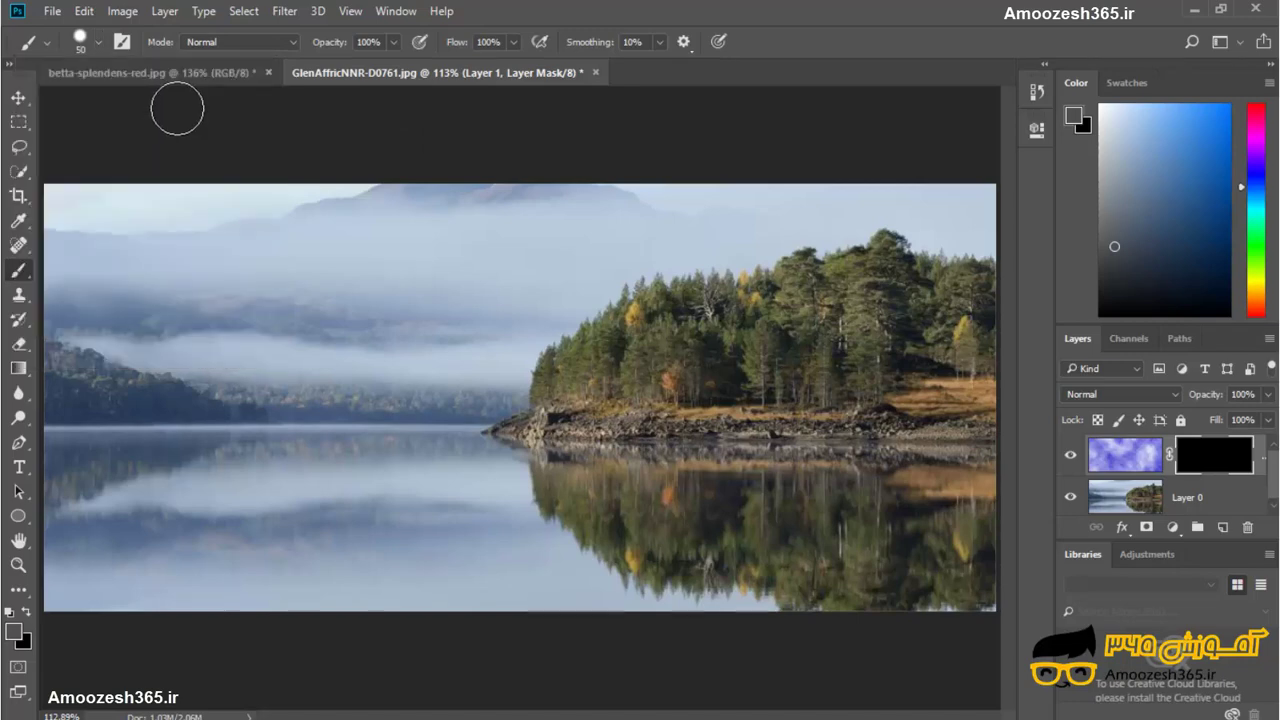
mouse_move(145, 204)
left_mouse_down()
mouse_move(60, 205)
mouse_move(506, 194)
mouse_move(985, 206)
left_mouse_up()
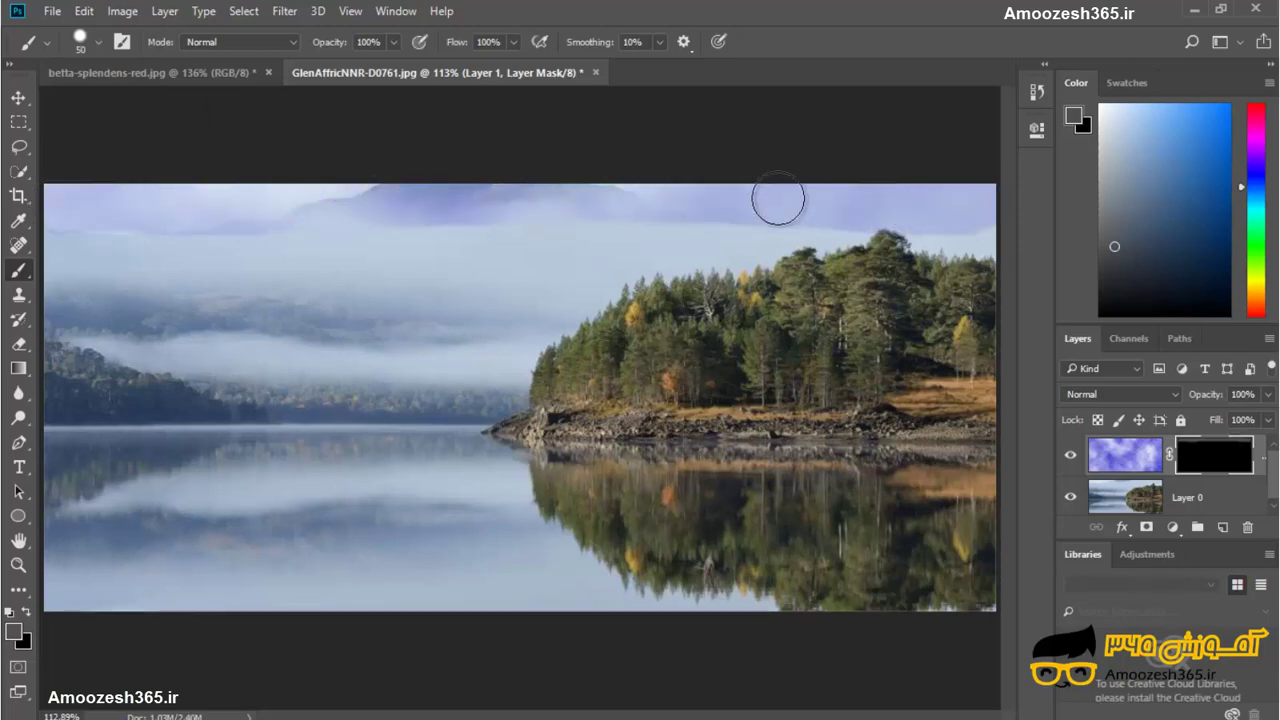
mouse_move(778, 201)
left_mouse_down()
mouse_move(406, 234)
mouse_move(8, 247)
left_mouse_up()
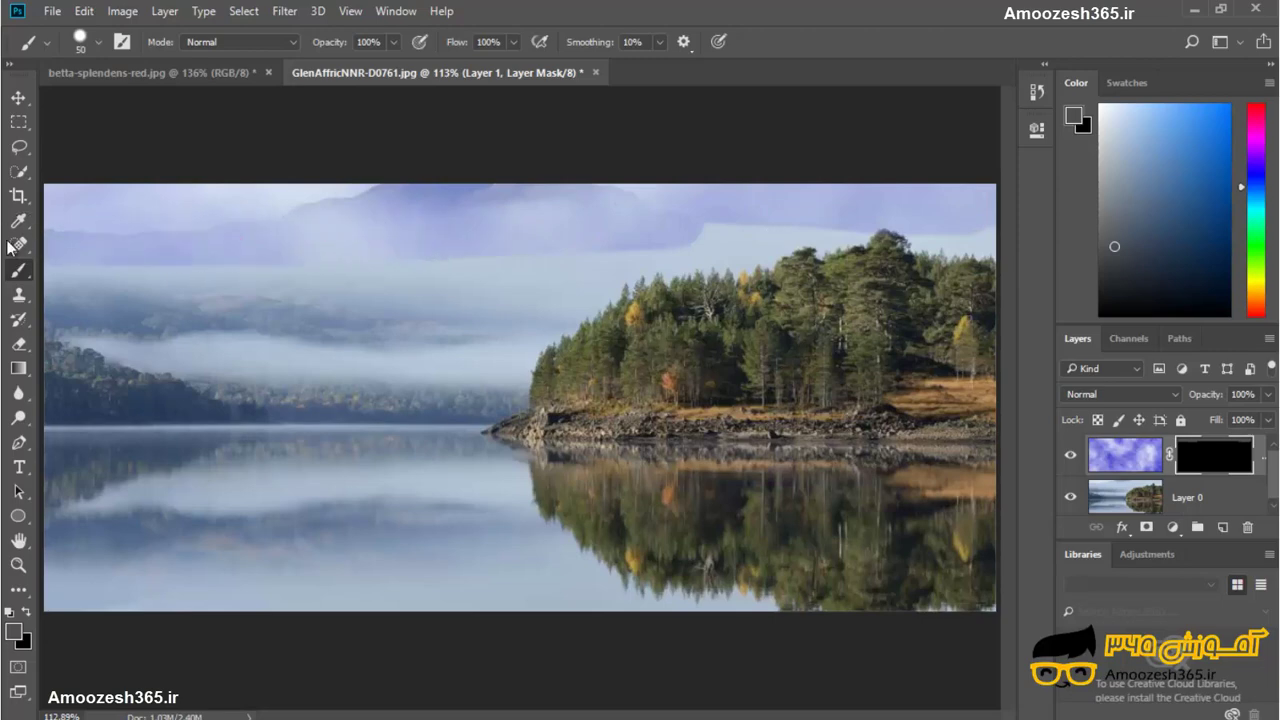
Brush fog over the lower-left sky and tree mist, undoing one stroke, and clear the left hills
mouse_move(106, 274)
left_mouse_down()
mouse_move(129, 297)
mouse_move(575, 282)
left_mouse_up()
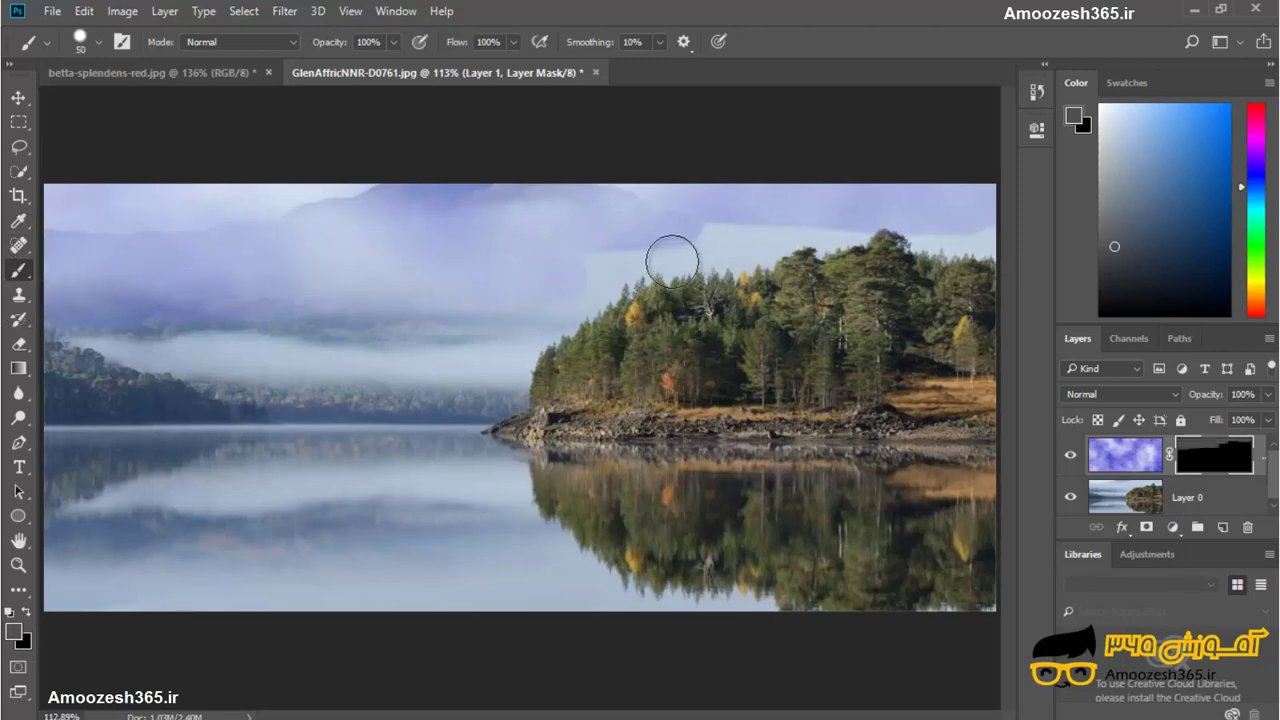
mouse_move(672, 260)
left_mouse_down()
mouse_move(580, 257)
mouse_move(389, 395)
mouse_move(186, 371)
mouse_move(300, 363)
left_mouse_up()
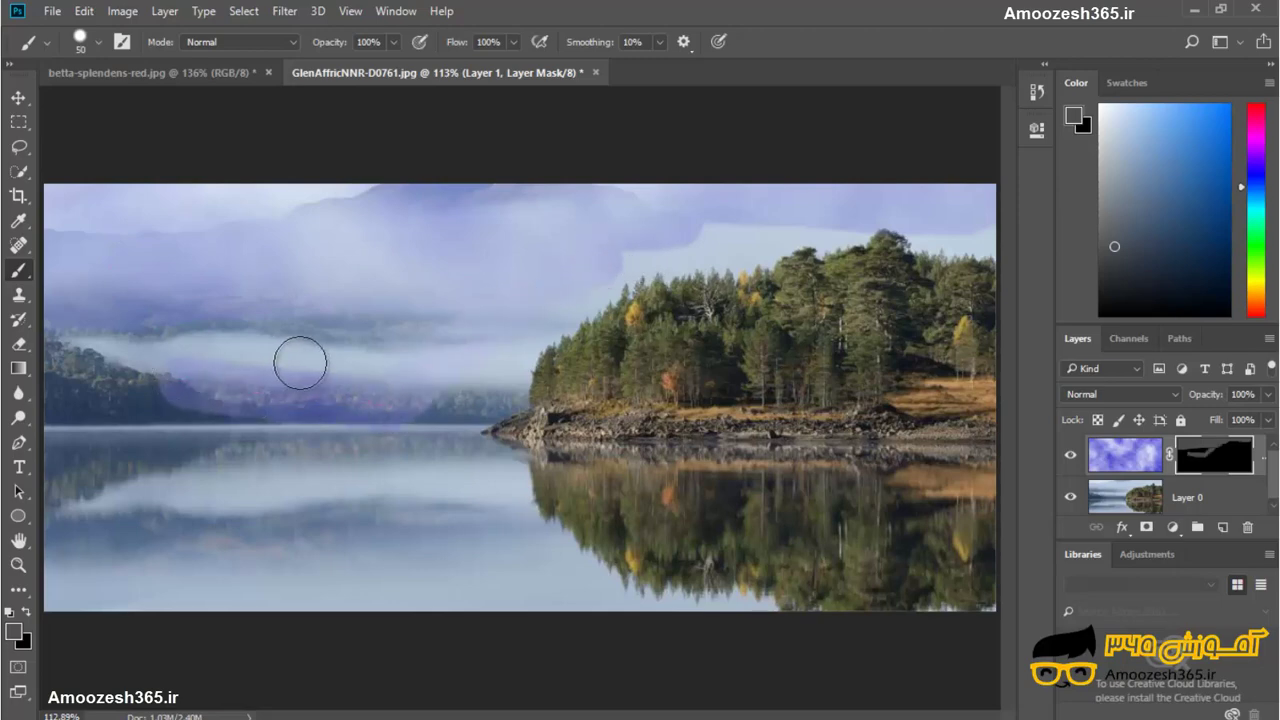
key("ctrl+z")
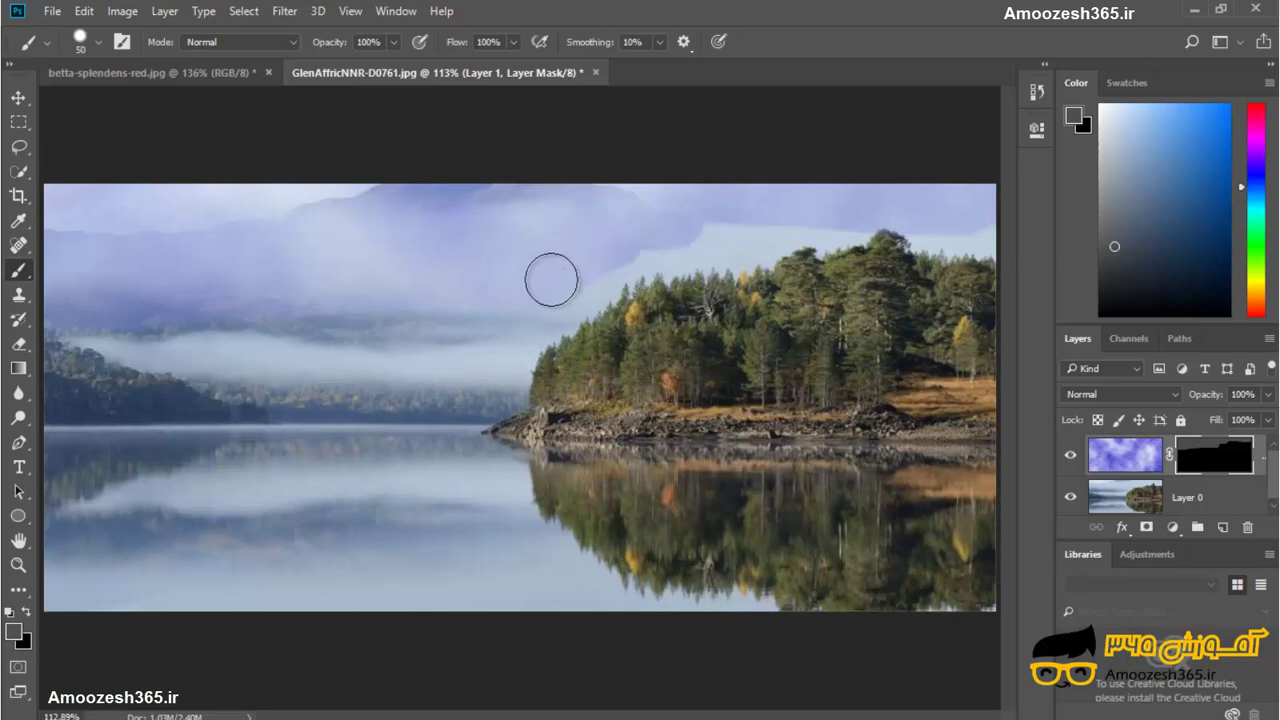
mouse_move(551, 279)
left_mouse_down()
mouse_move(503, 320)
mouse_move(380, 337)
mouse_move(469, 323)
mouse_move(189, 329)
mouse_move(57, 357)
mouse_move(466, 383)
mouse_move(62, 396)
mouse_move(89, 397)
left_mouse_up()
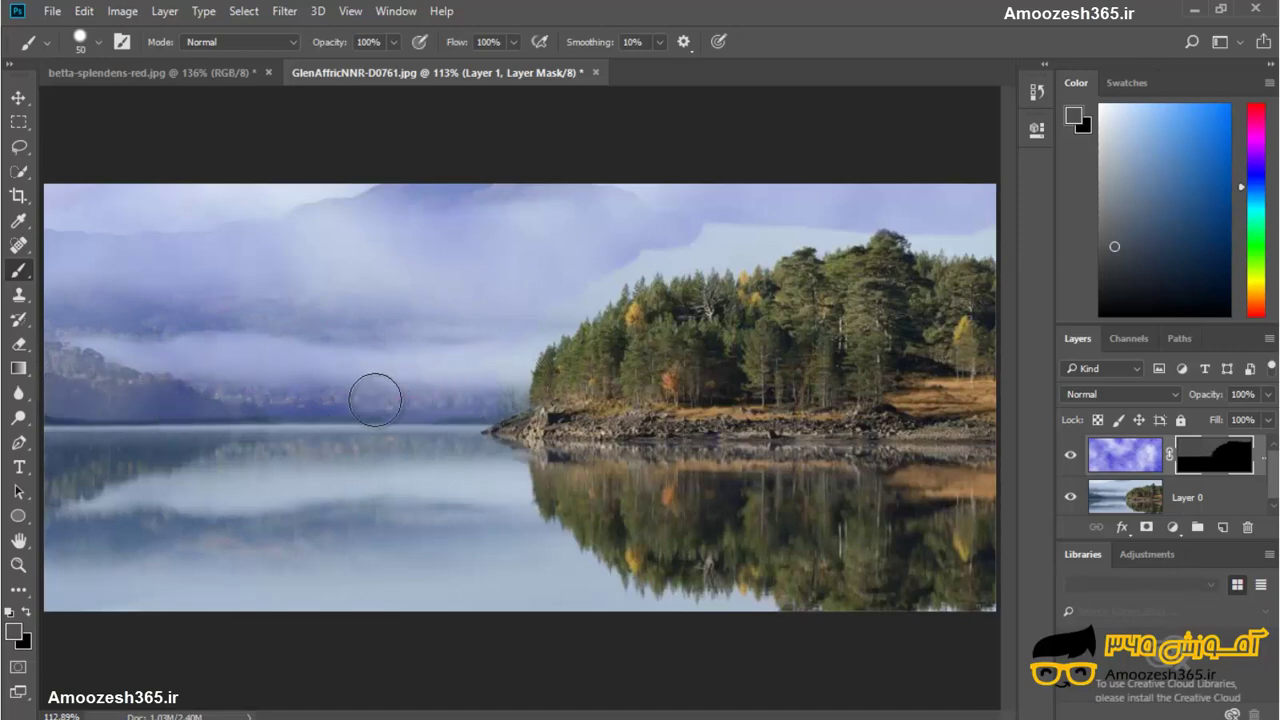
mouse_move(375, 400)
left_mouse_down()
mouse_move(214, 380)
mouse_move(55, 405)
mouse_move(251, 380)
mouse_move(125, 400)
left_mouse_up()
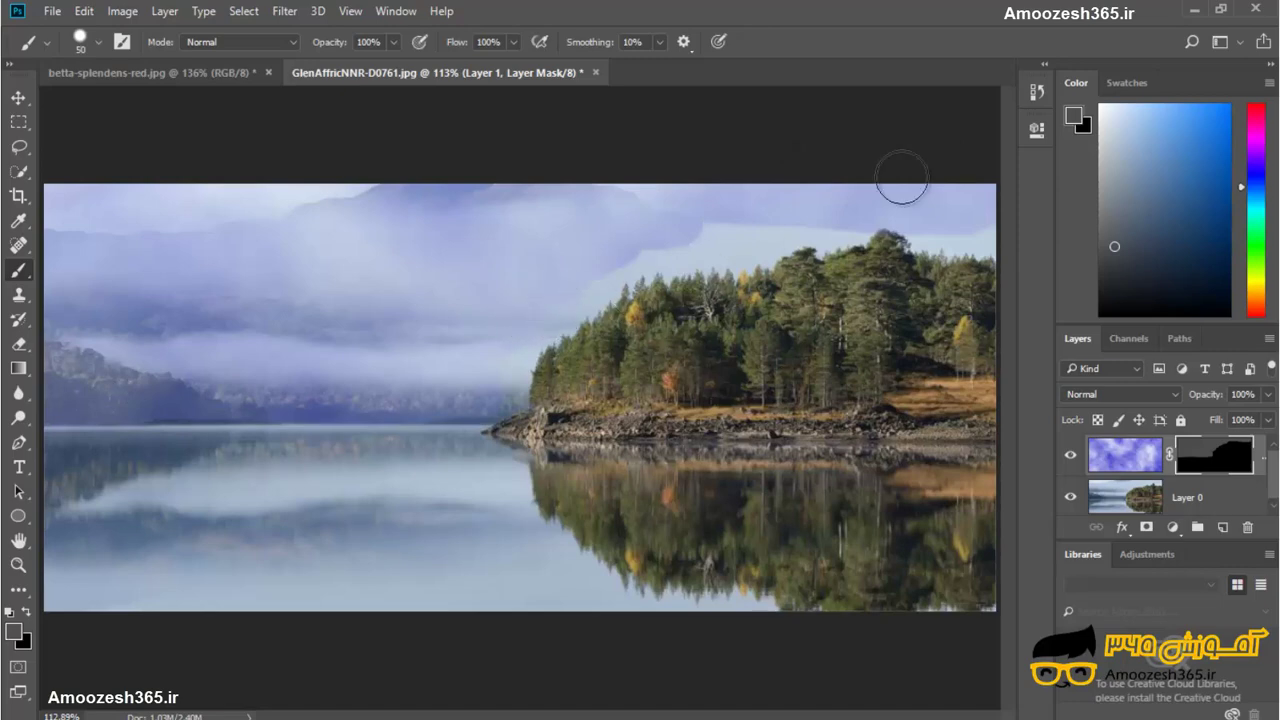
left_click(1038, 94)
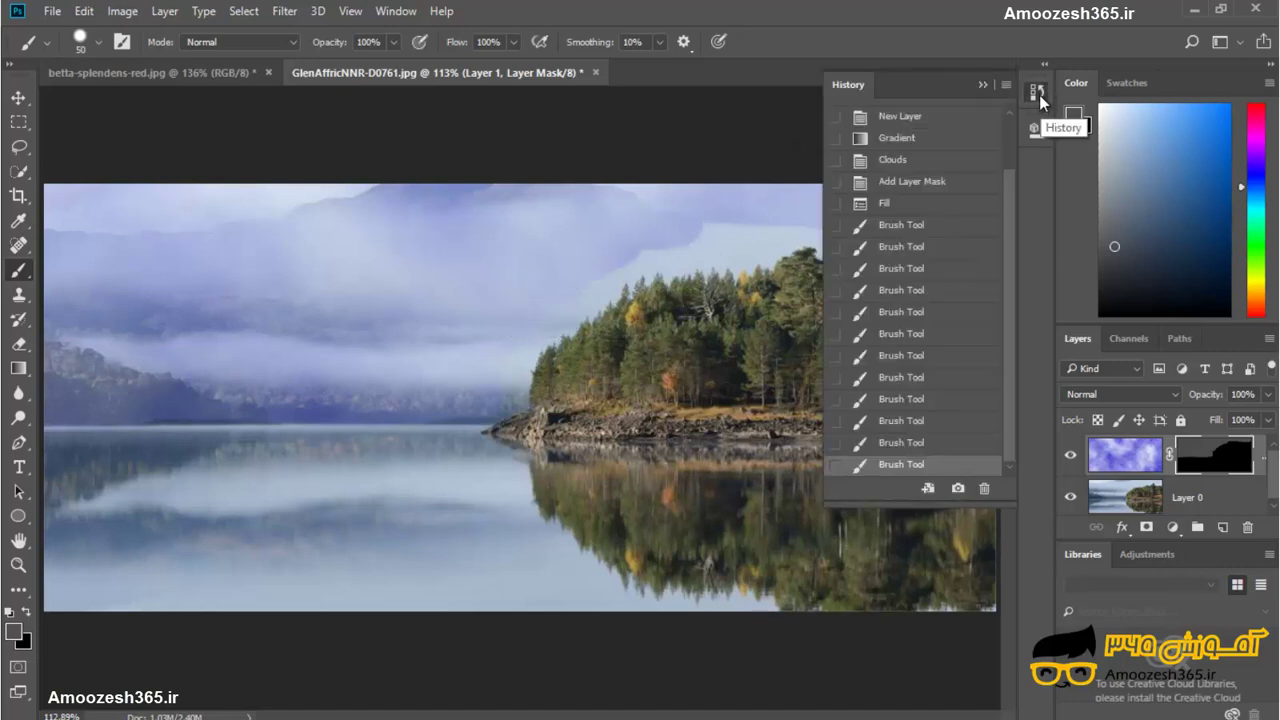
Show History from the Window menu, preview an earlier Brush Tool state, then return to the latest
left_click(1039, 95)
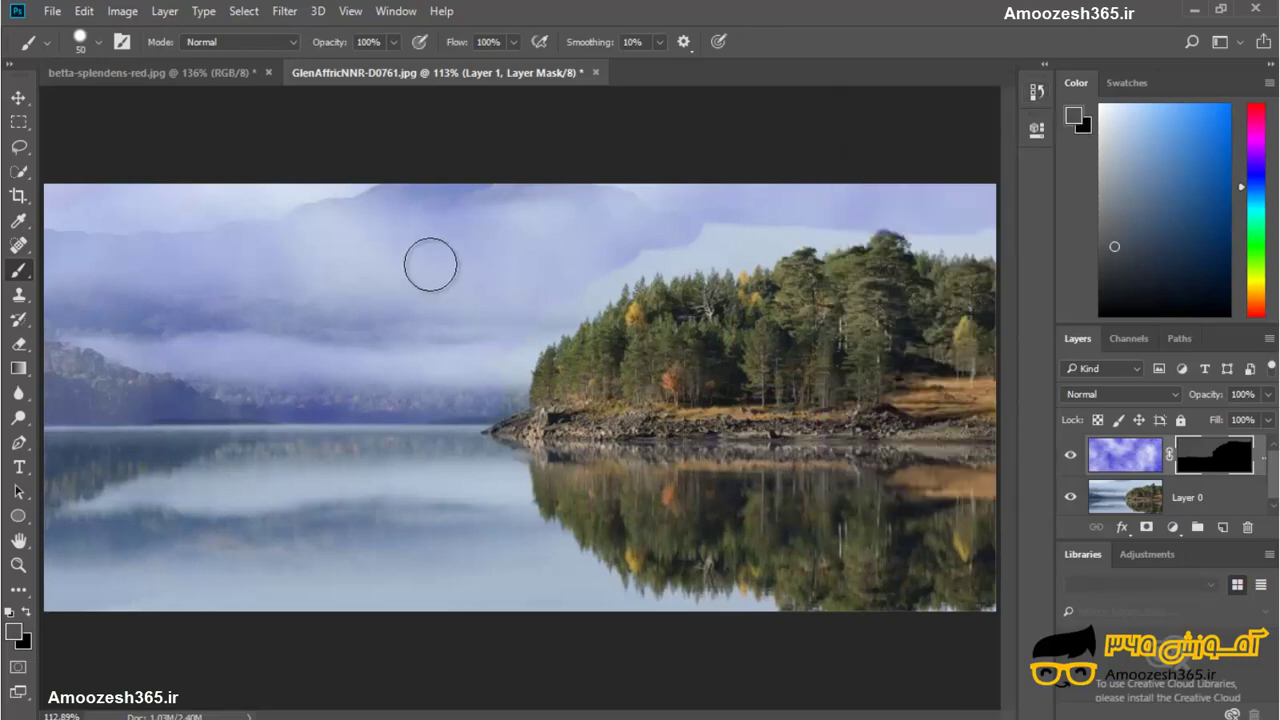
left_click(393, 11)
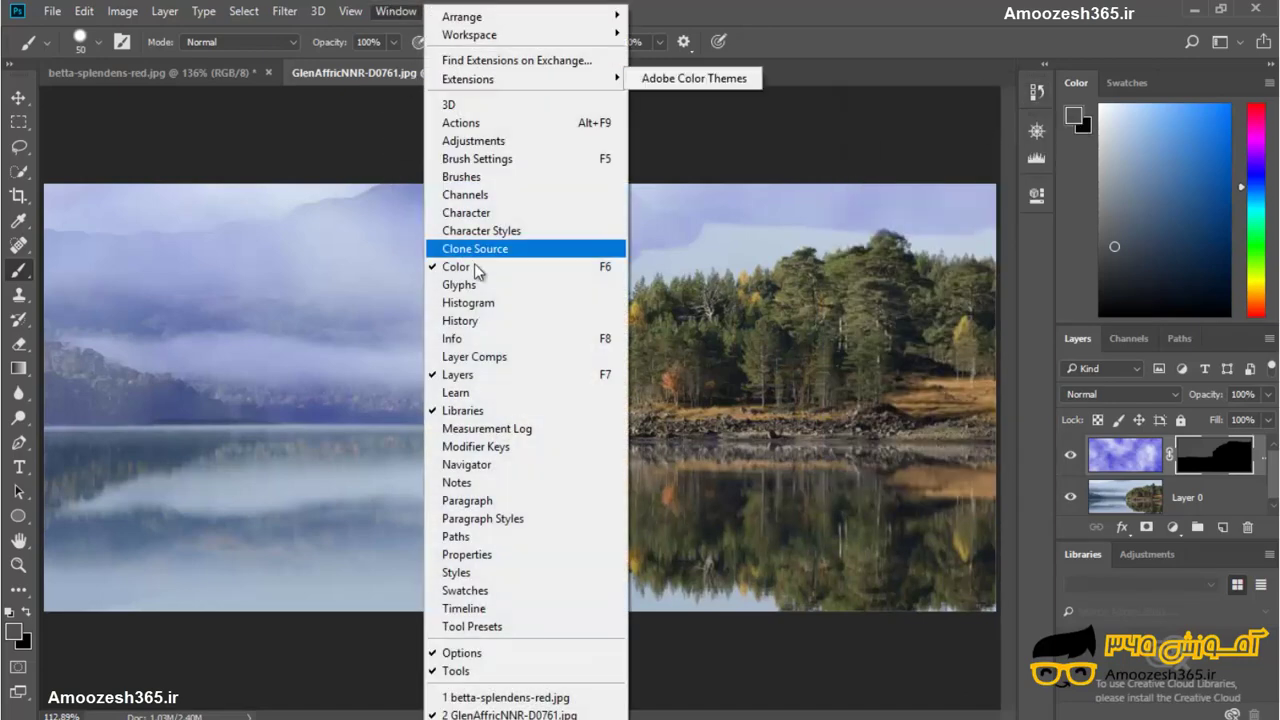
left_click(489, 322)
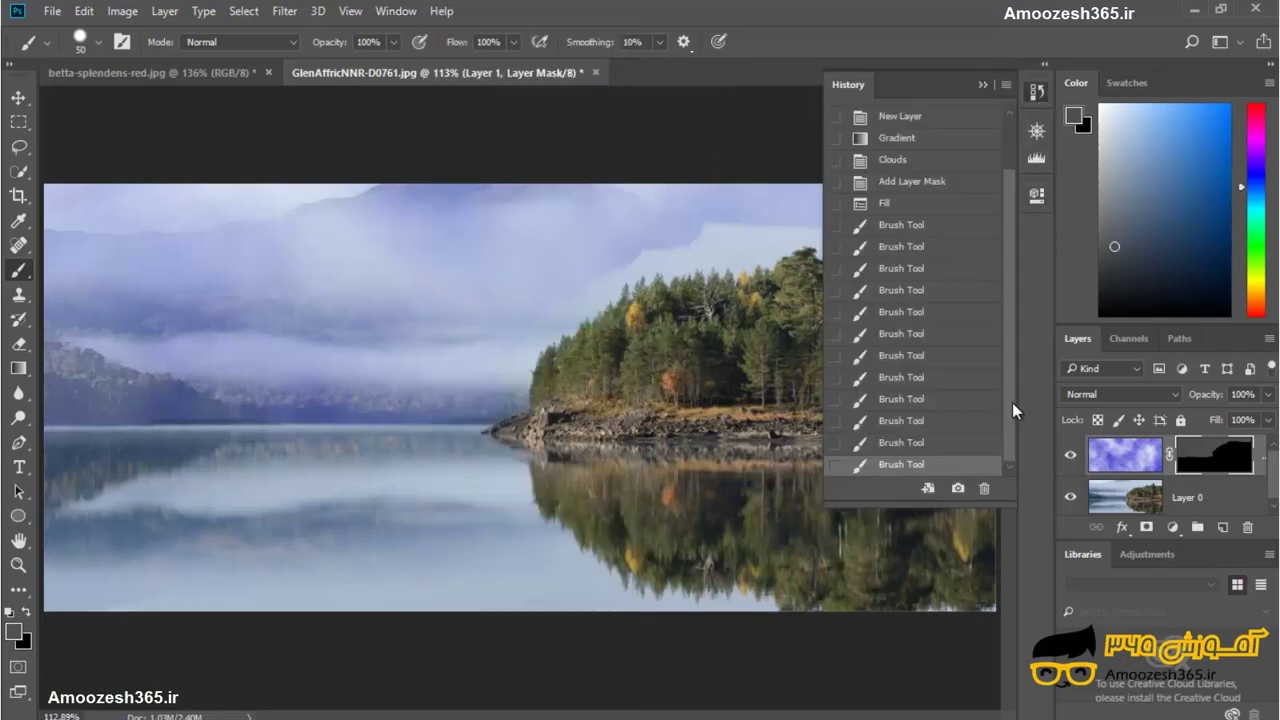
left_click(943, 364)
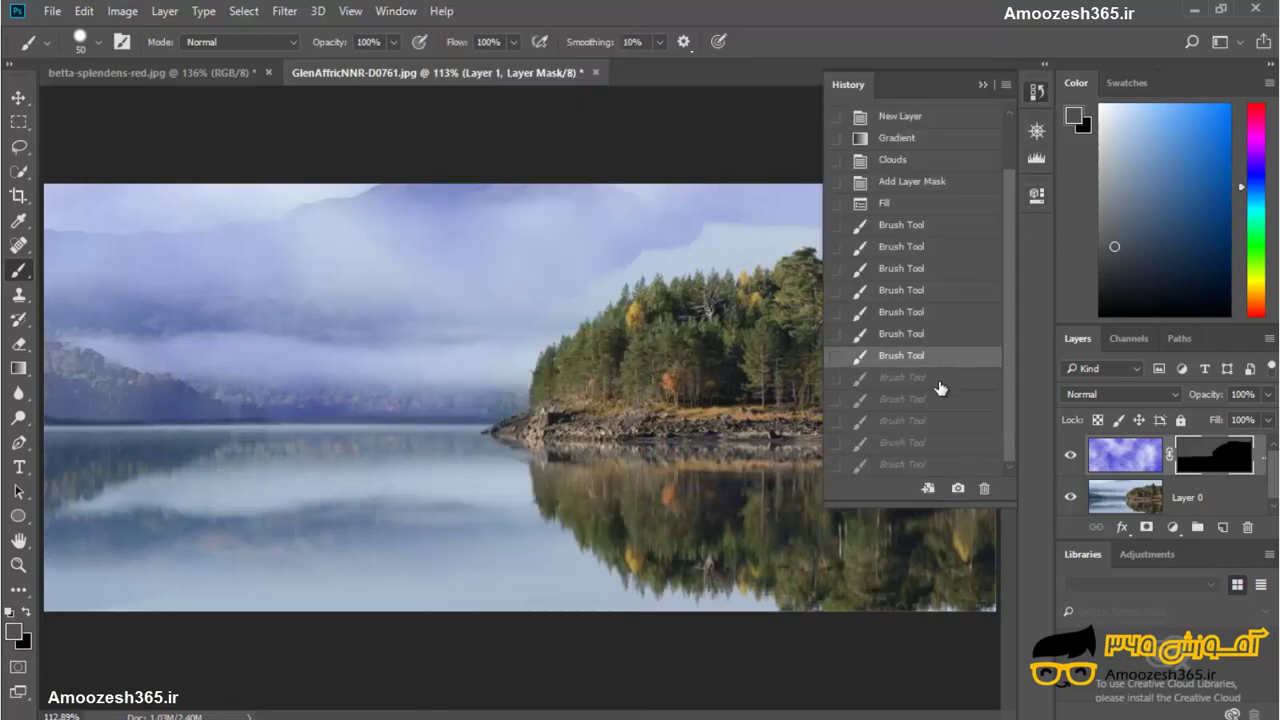
left_click(953, 466)
left_click(1040, 92)
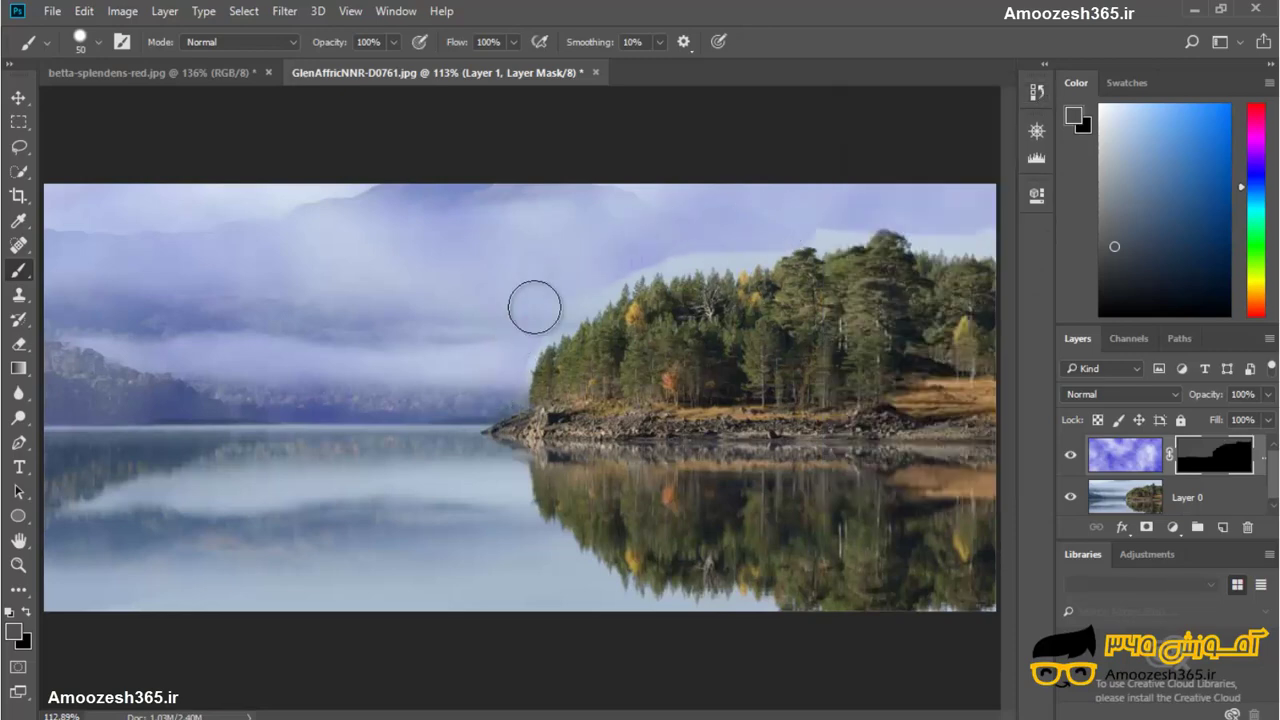
Paint the fog mask along the tree edge, shrinking the brush three steps then enlarging one
left_click_drag(525, 349, 603, 271)
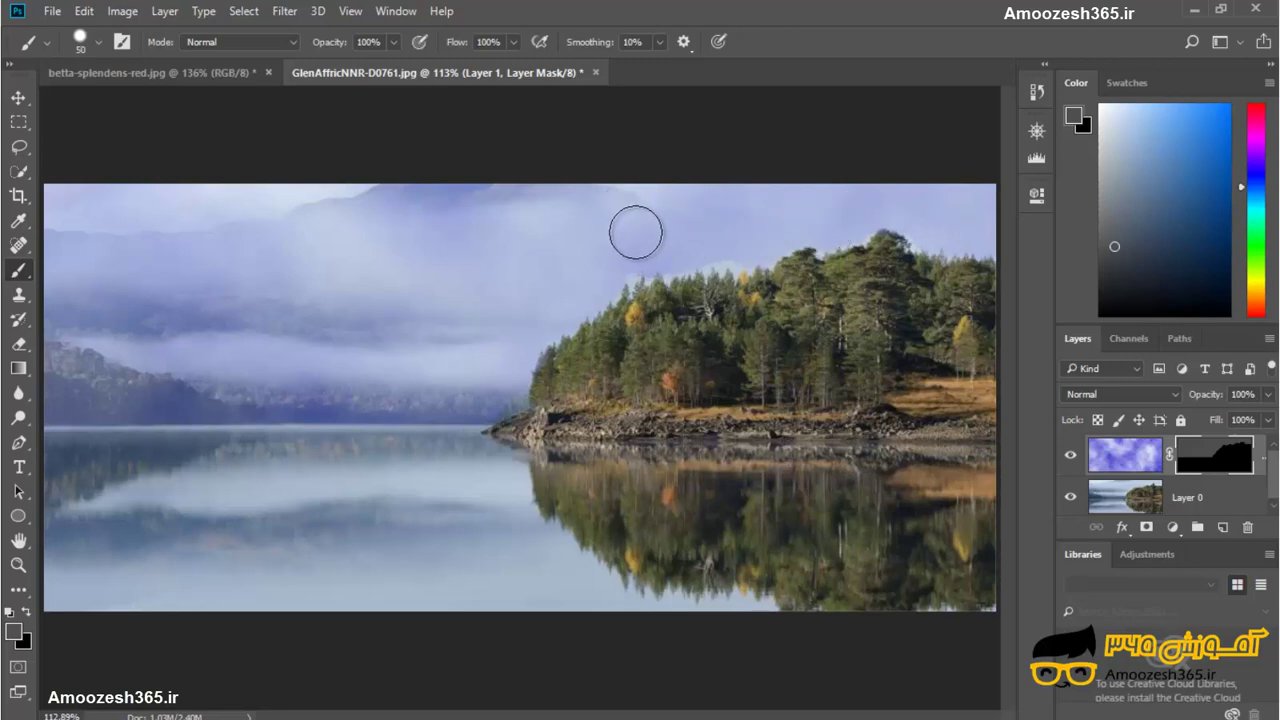
key("bracketleft")
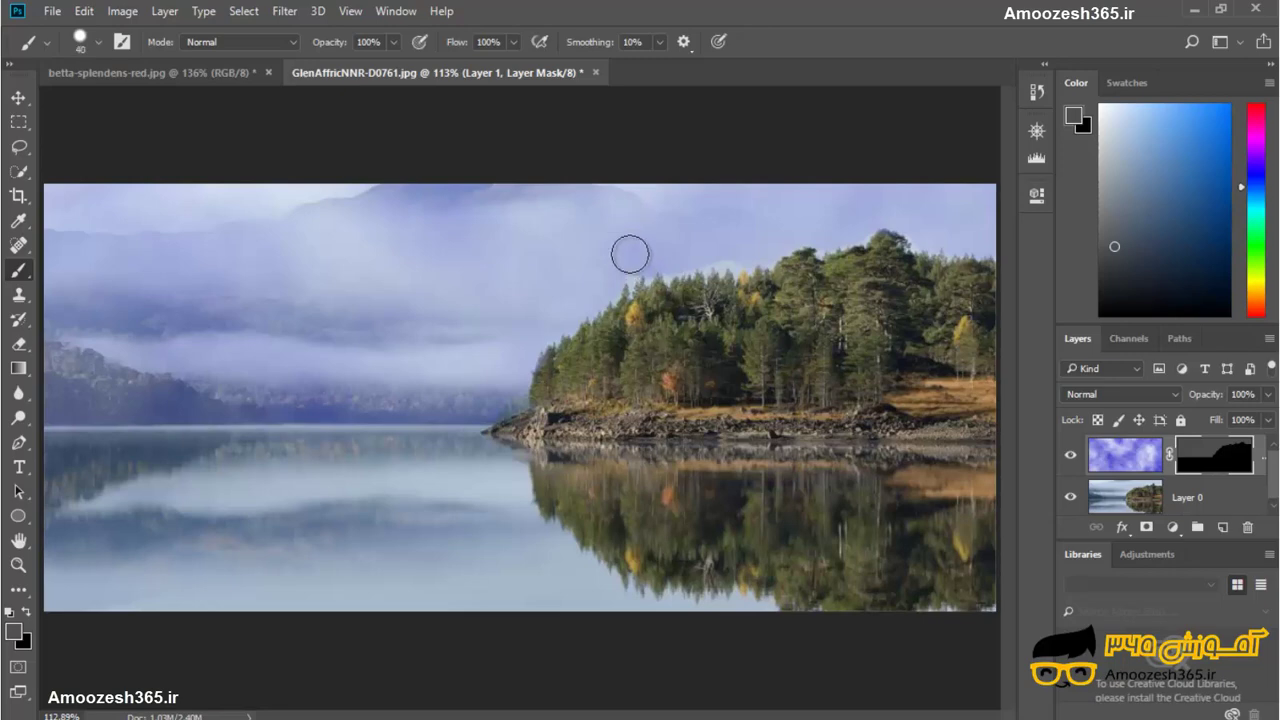
key("bracketleft")
key("bracketleft")
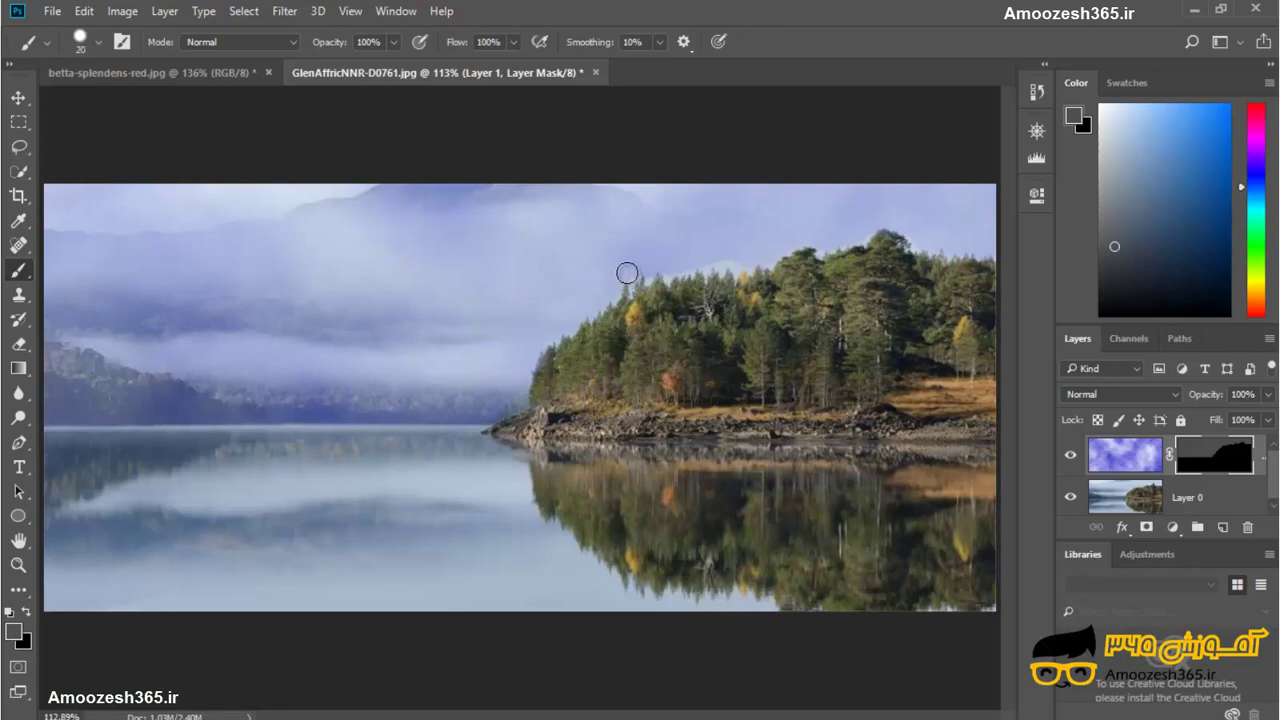
key("bracketleft")
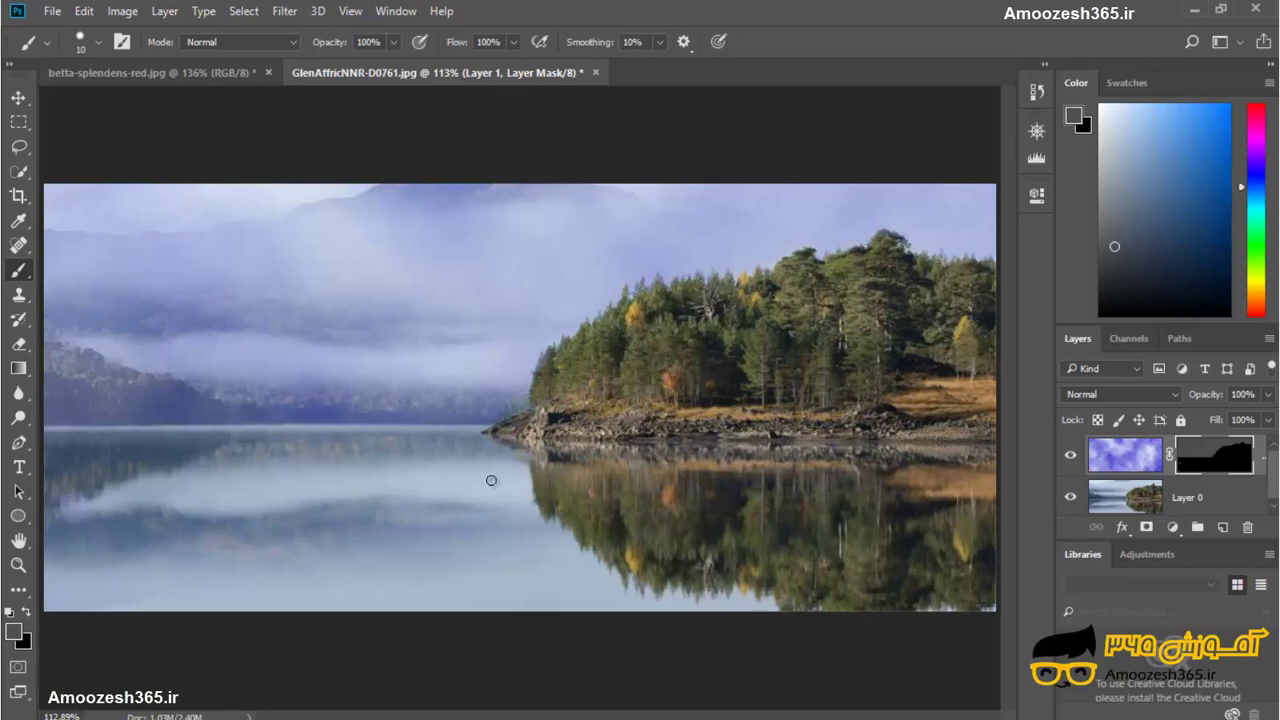
key("bracketright")
key("bracketright")
key("bracketright")
key("bracketright")
Undo a stray stroke in the water, switch to black, and paint a clear streak through the fog
left_click_drag(68, 510, 104, 508)
key("ctrl+z")
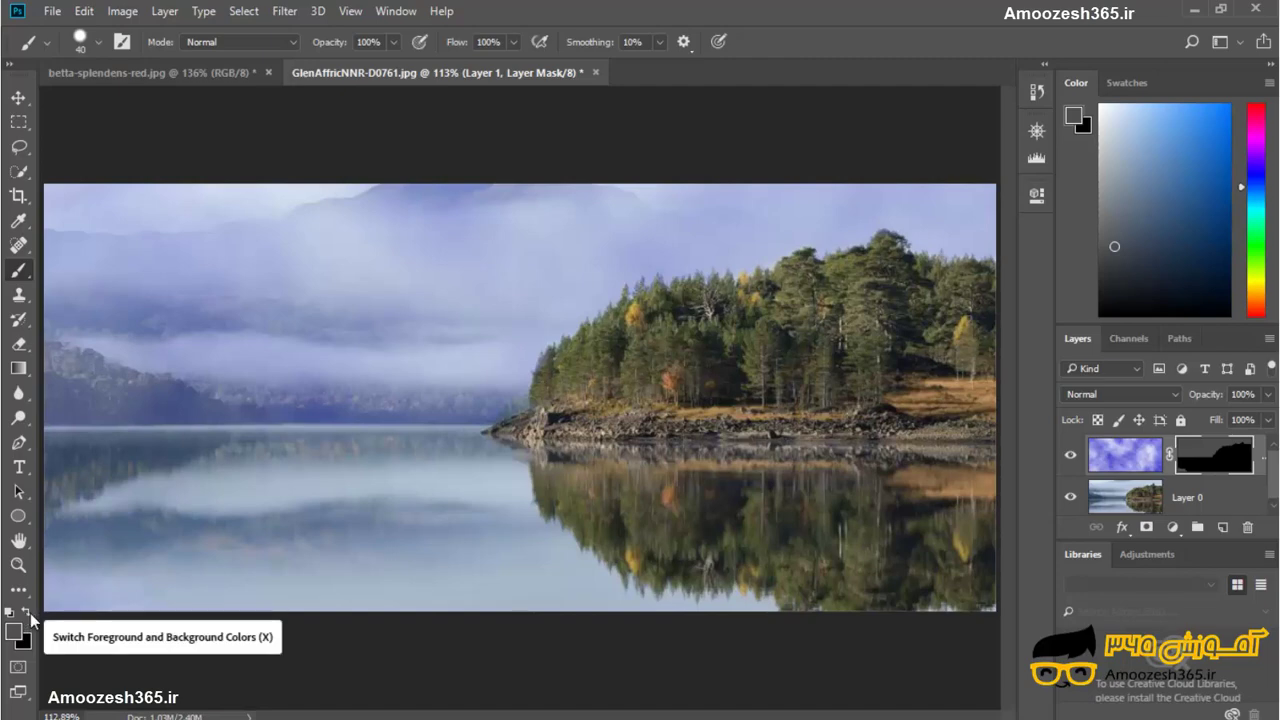
left_click(27, 612)
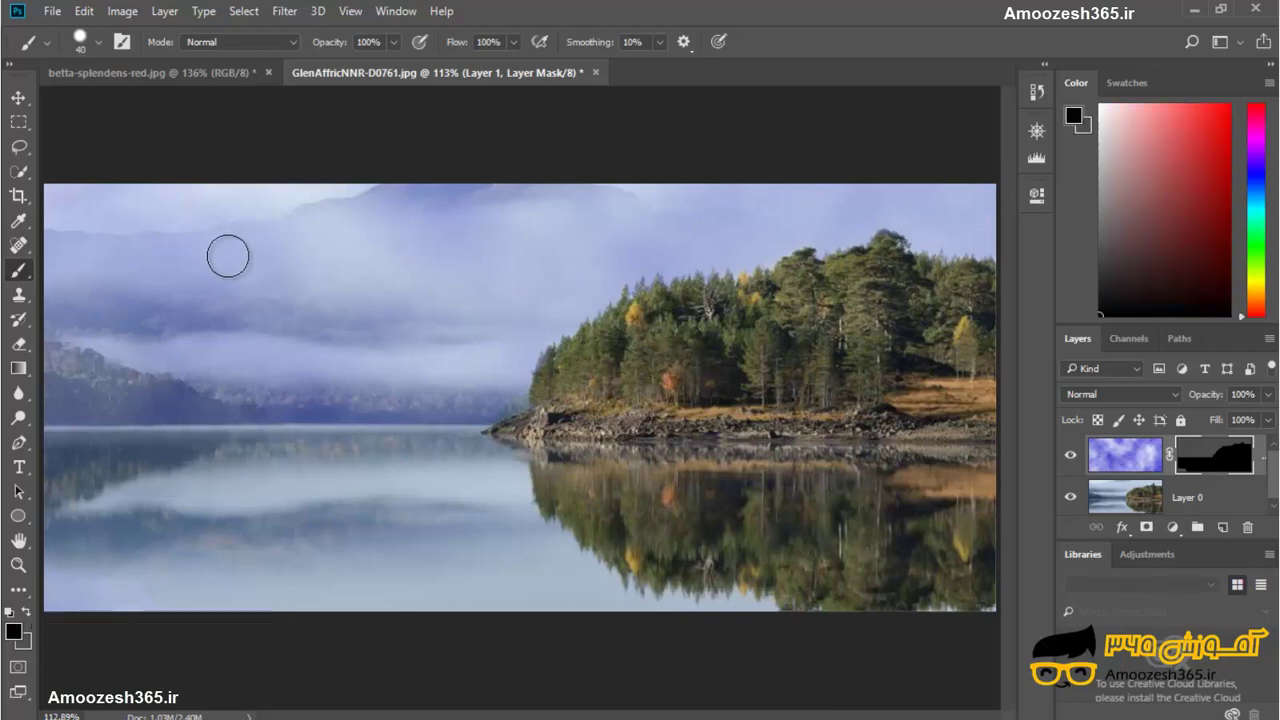
left_click_drag(229, 254, 415, 235)
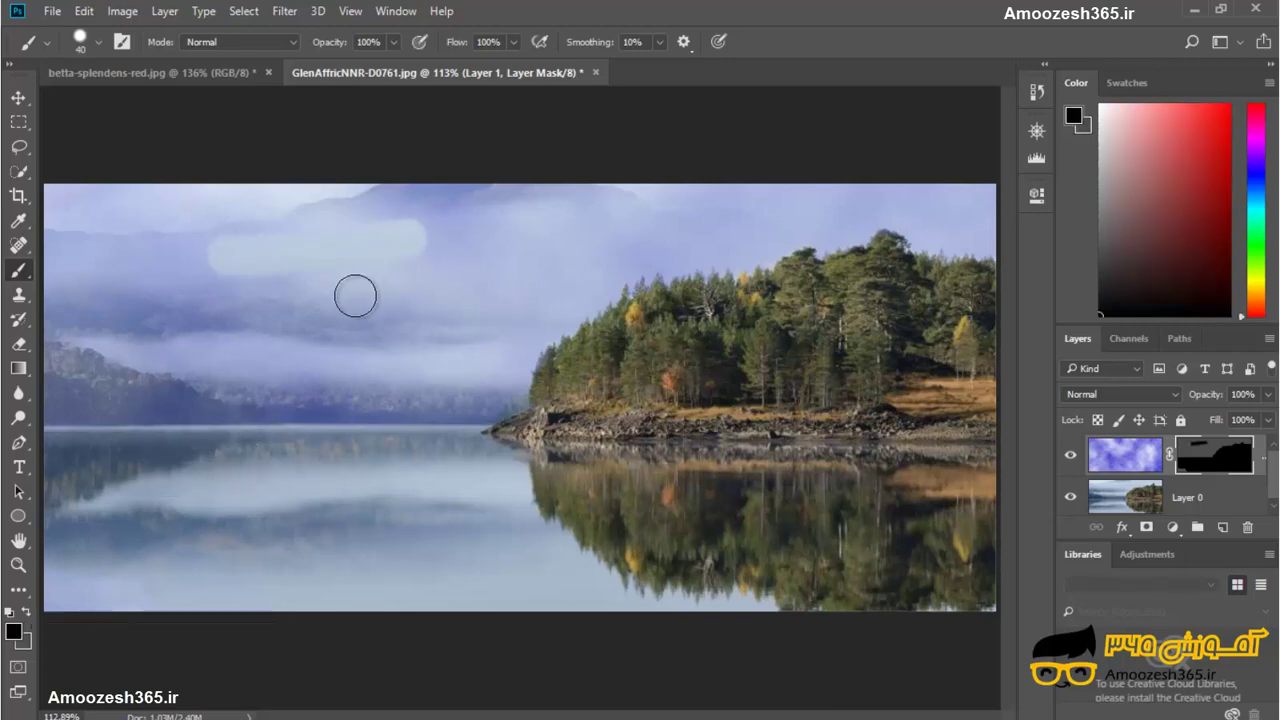
Paint white fog back over the streak and set Layer 1 opacity to 80%
left_click(27, 612)
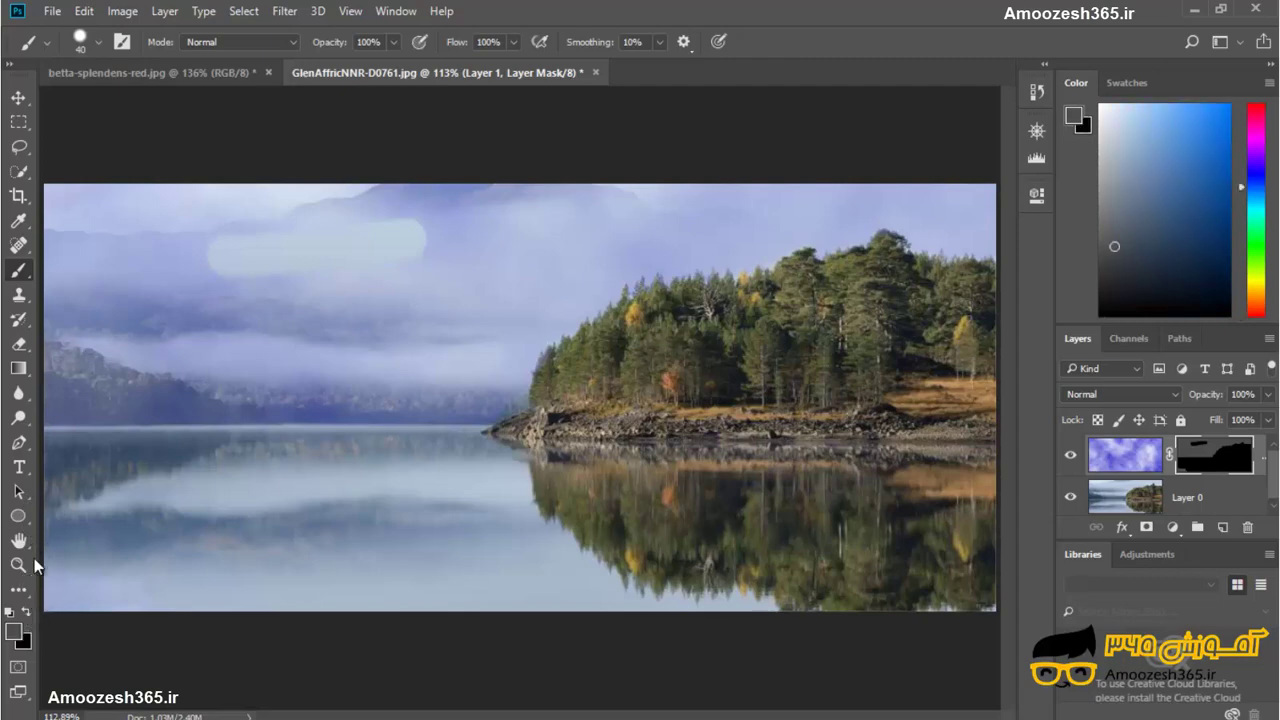
left_click_drag(223, 271, 400, 229)
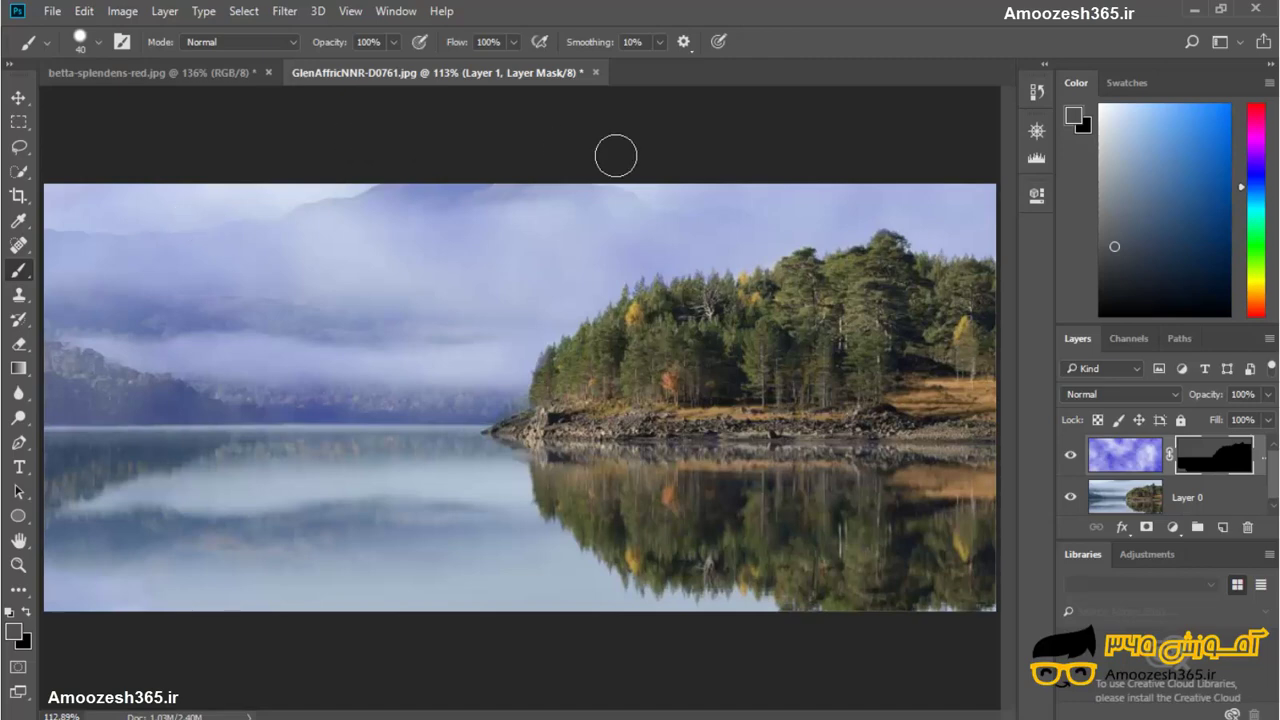
left_click(1267, 420)
left_click_drag(1265, 420, 1251, 420)
left_click(1267, 394)
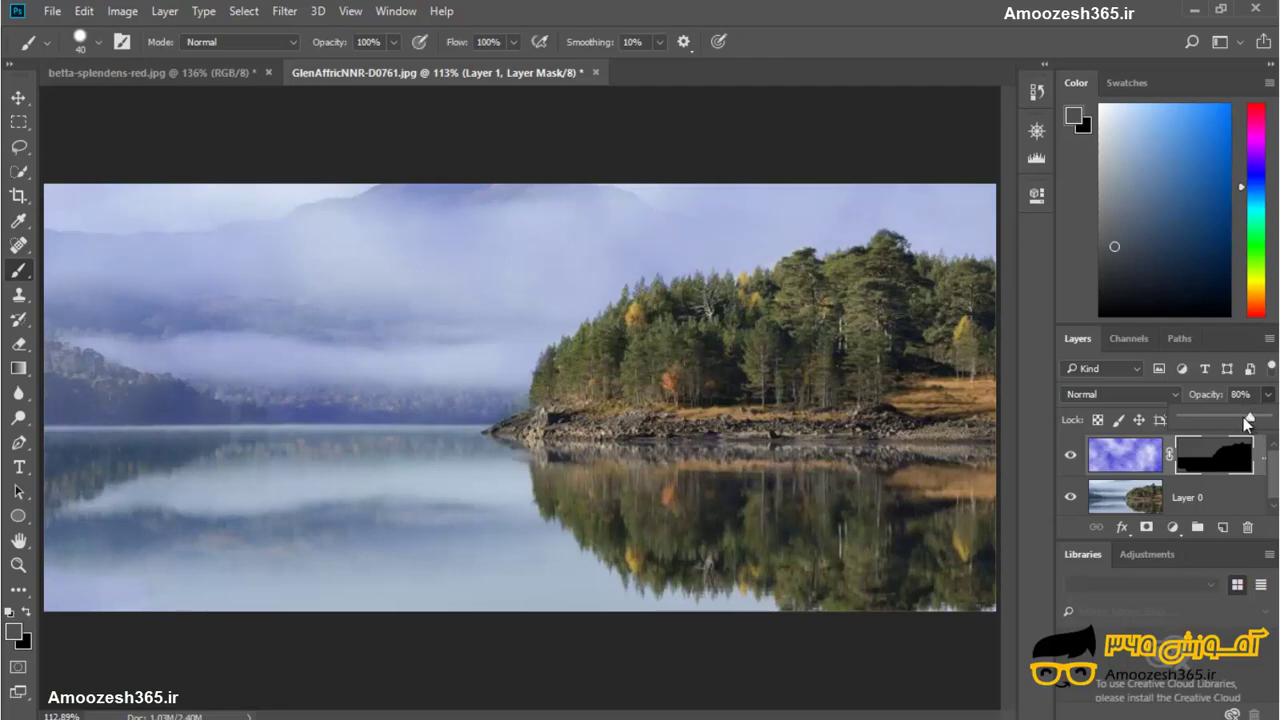
left_click_drag(1252, 420, 1250, 420)
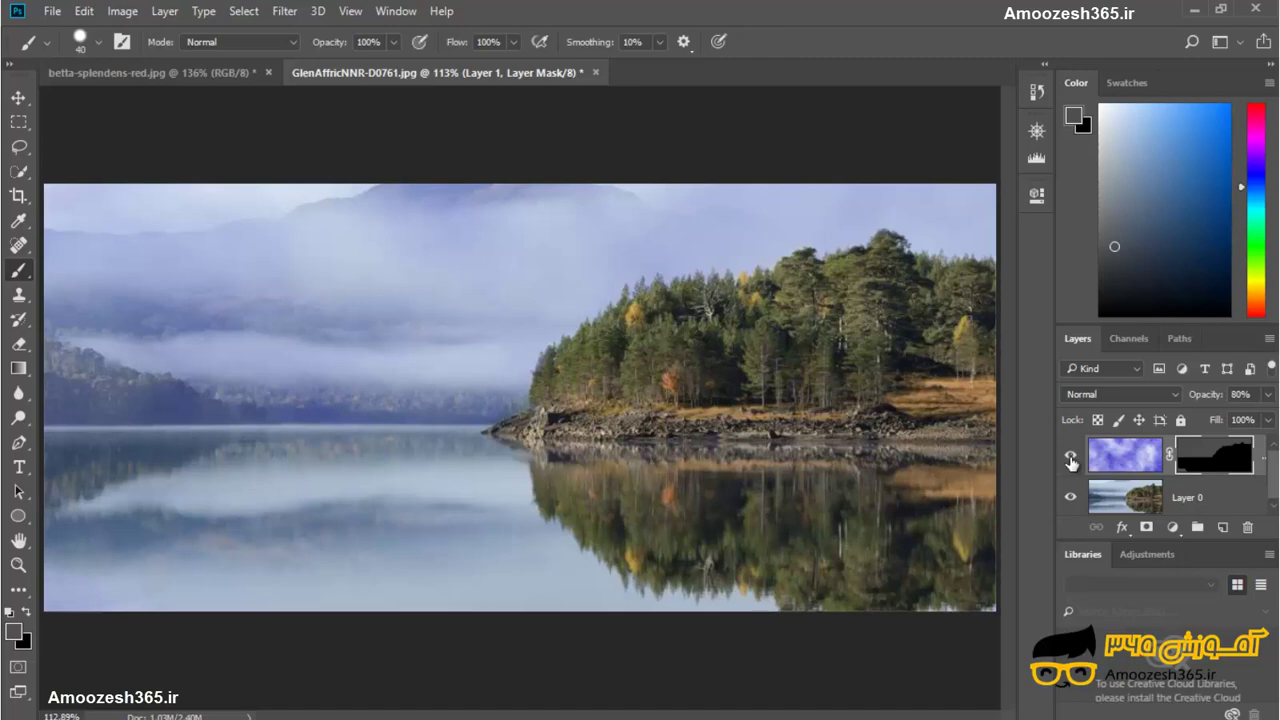
Toggle the fog layer off and on to compare, then switch to betta-splendens-red.jpg
left_click(1071, 458)
left_click(1071, 458)
left_click(160, 73)
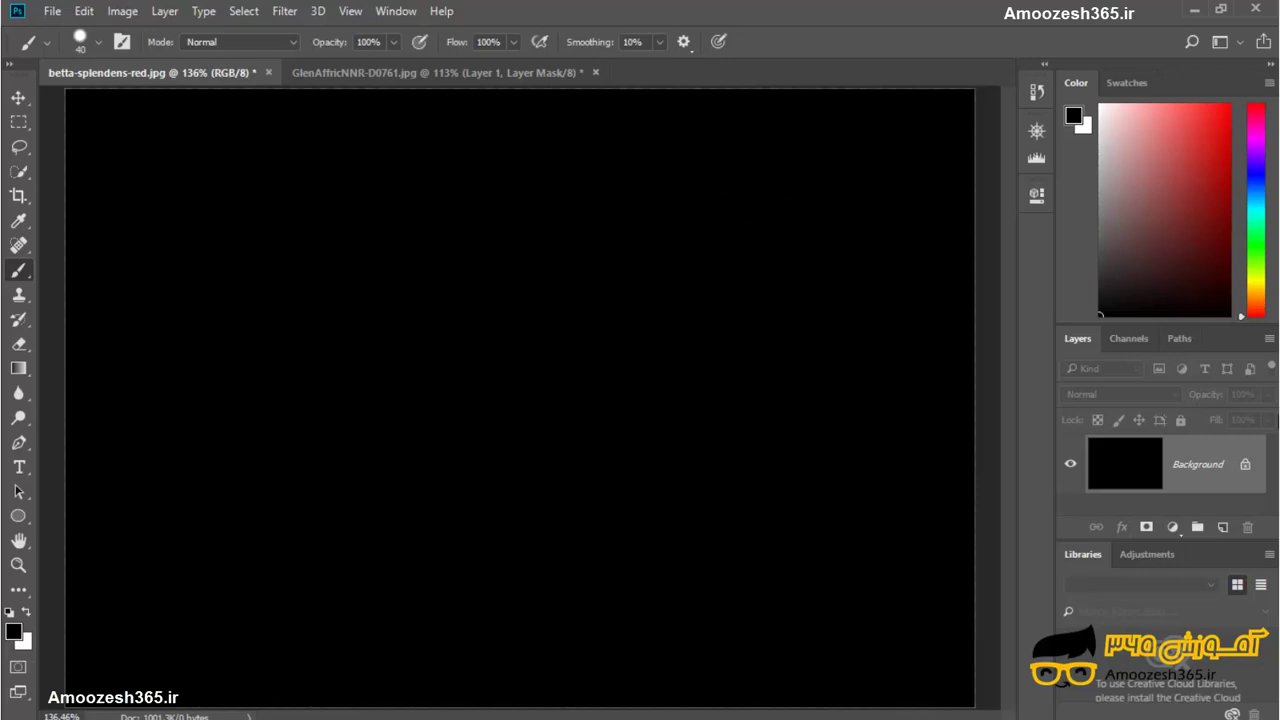
Unlock the Background layer and fill it with Render > Difference Clouds
left_click(1245, 467)
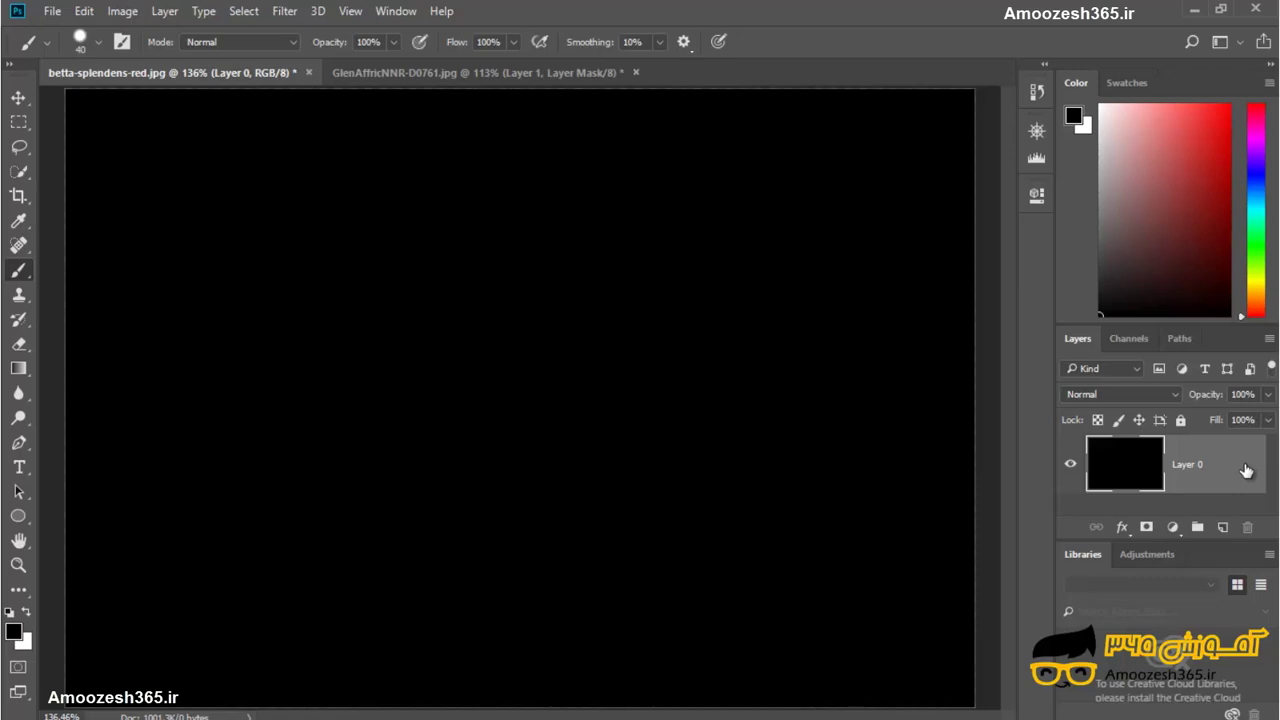
left_click(280, 11)
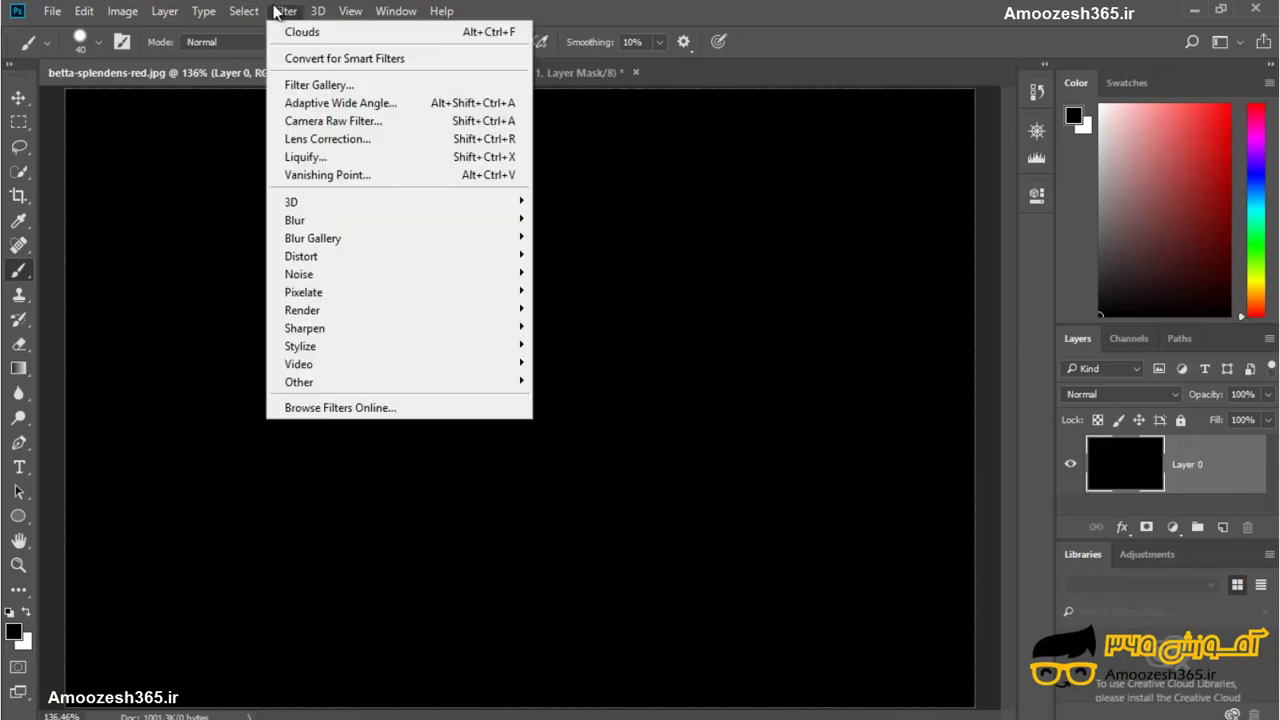
left_click(331, 315)
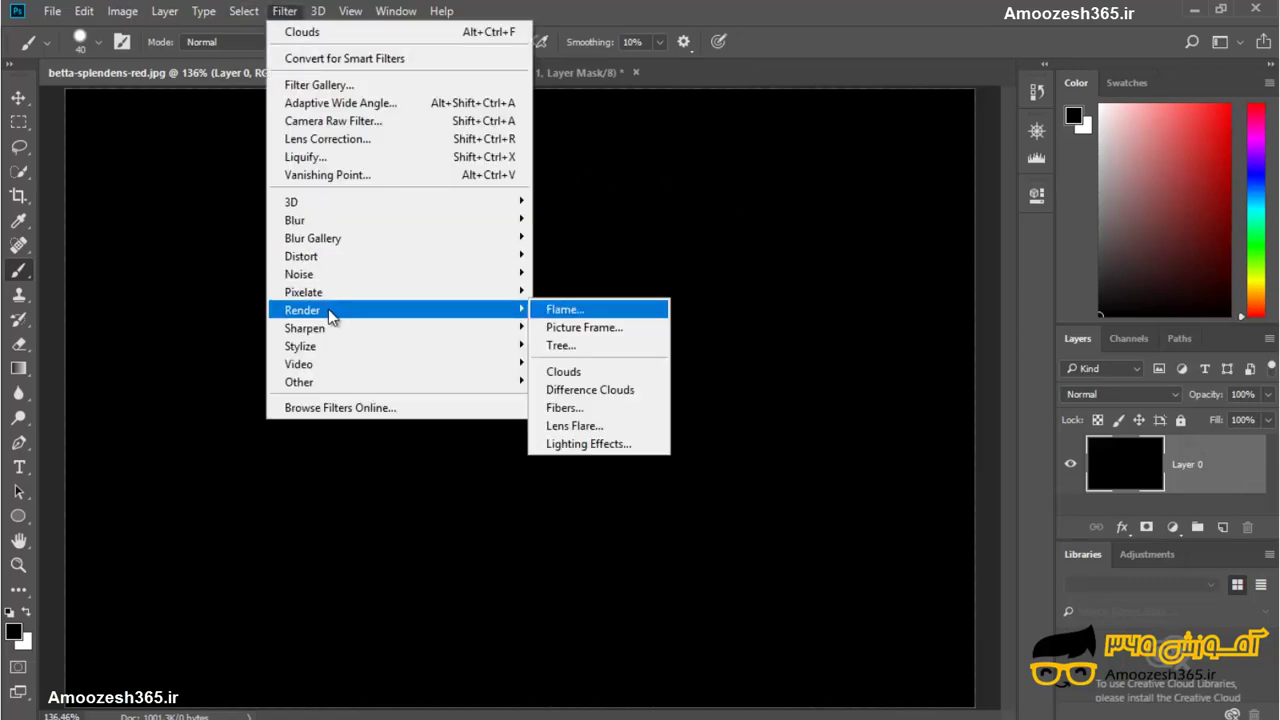
left_click(545, 389)
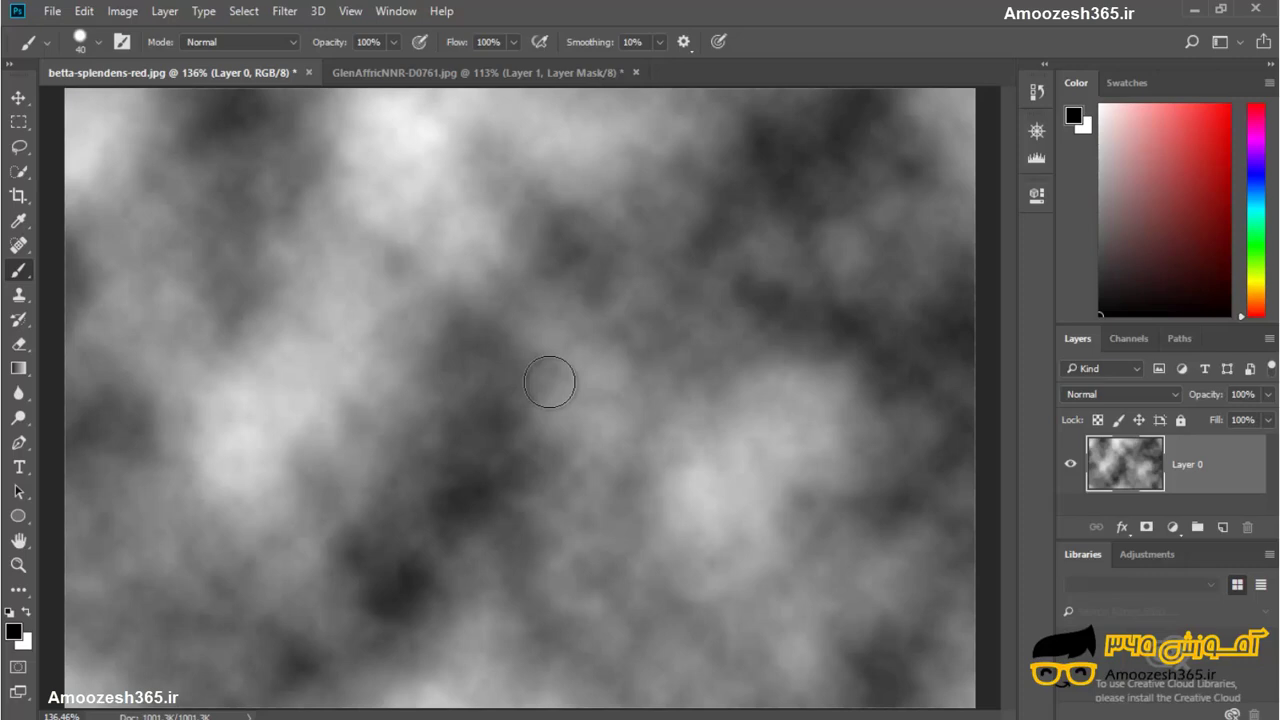
Apply a Spin radial blur at Best quality with amount 38
left_click(284, 11)
mouse_move(295, 220)
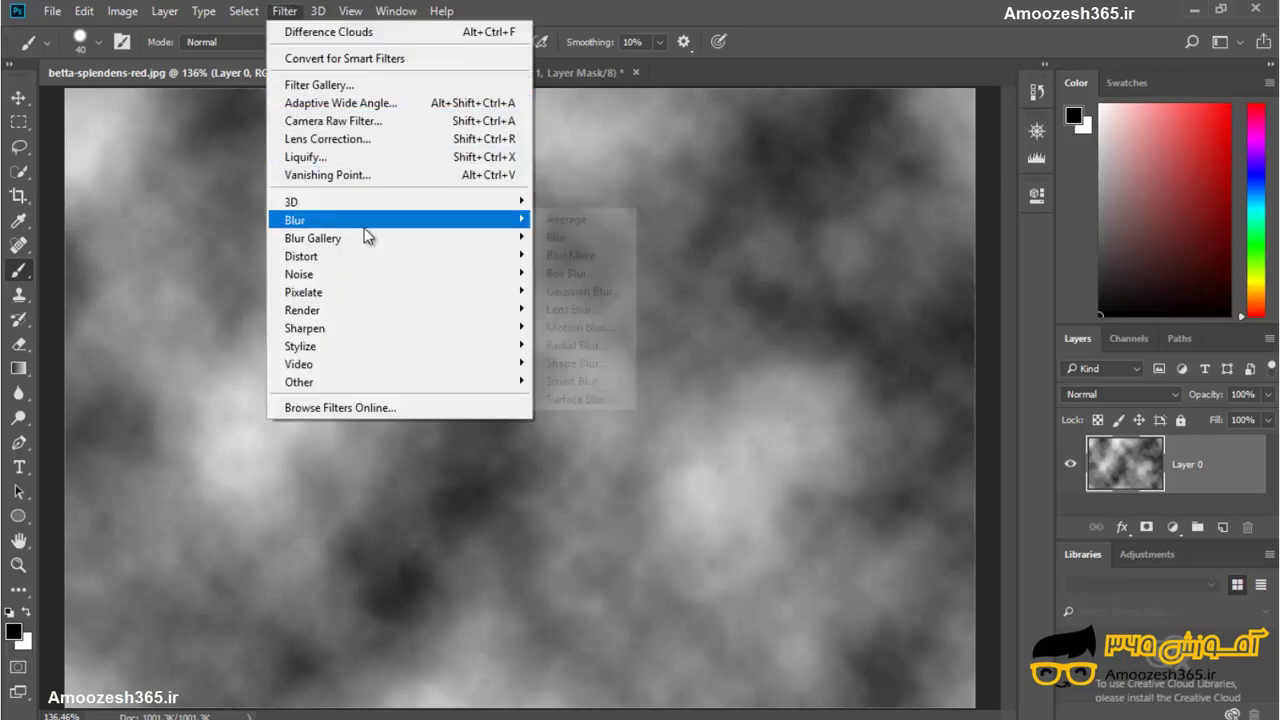
left_click(573, 345)
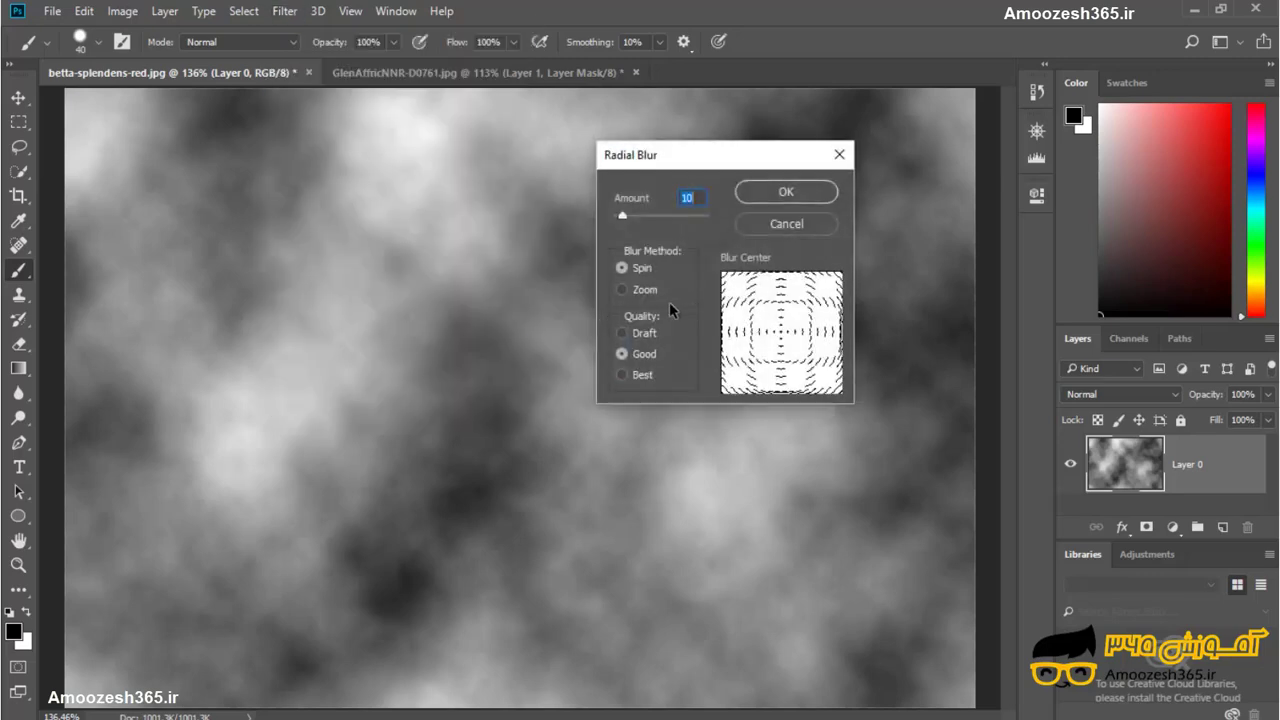
left_click(643, 375)
left_click_drag(696, 199, 668, 195)
type("38")
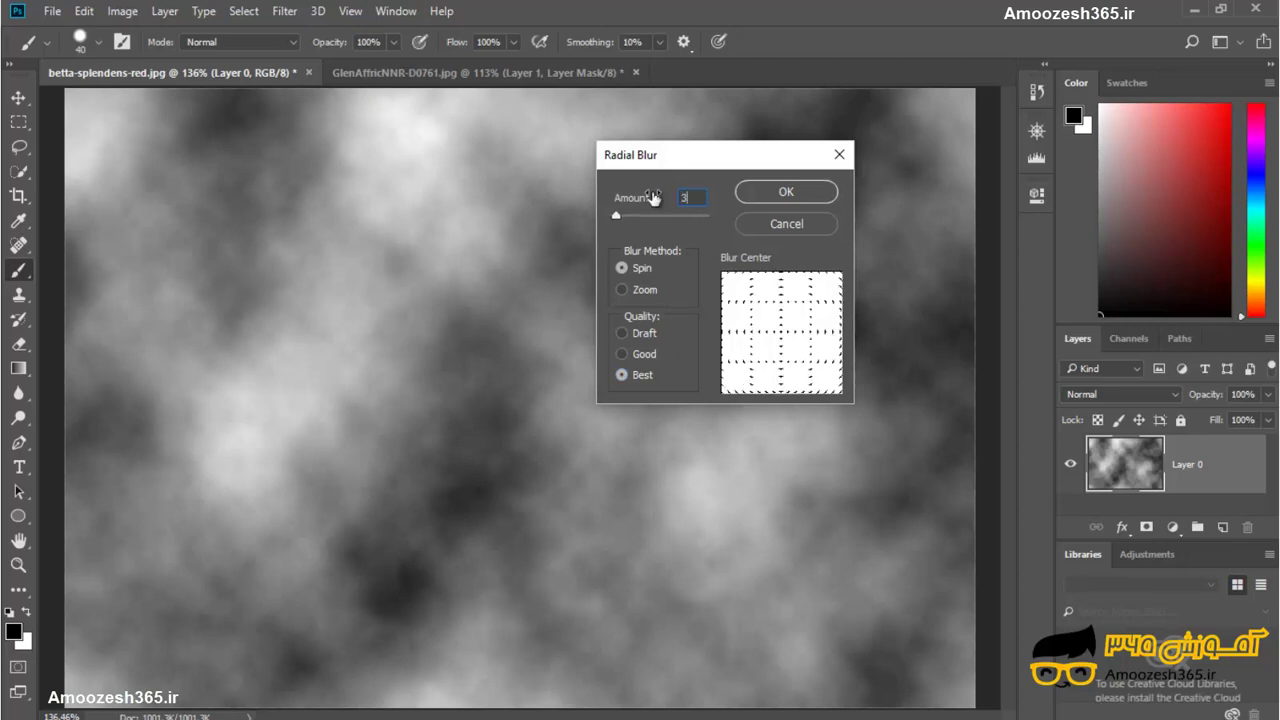
left_click(766, 192)
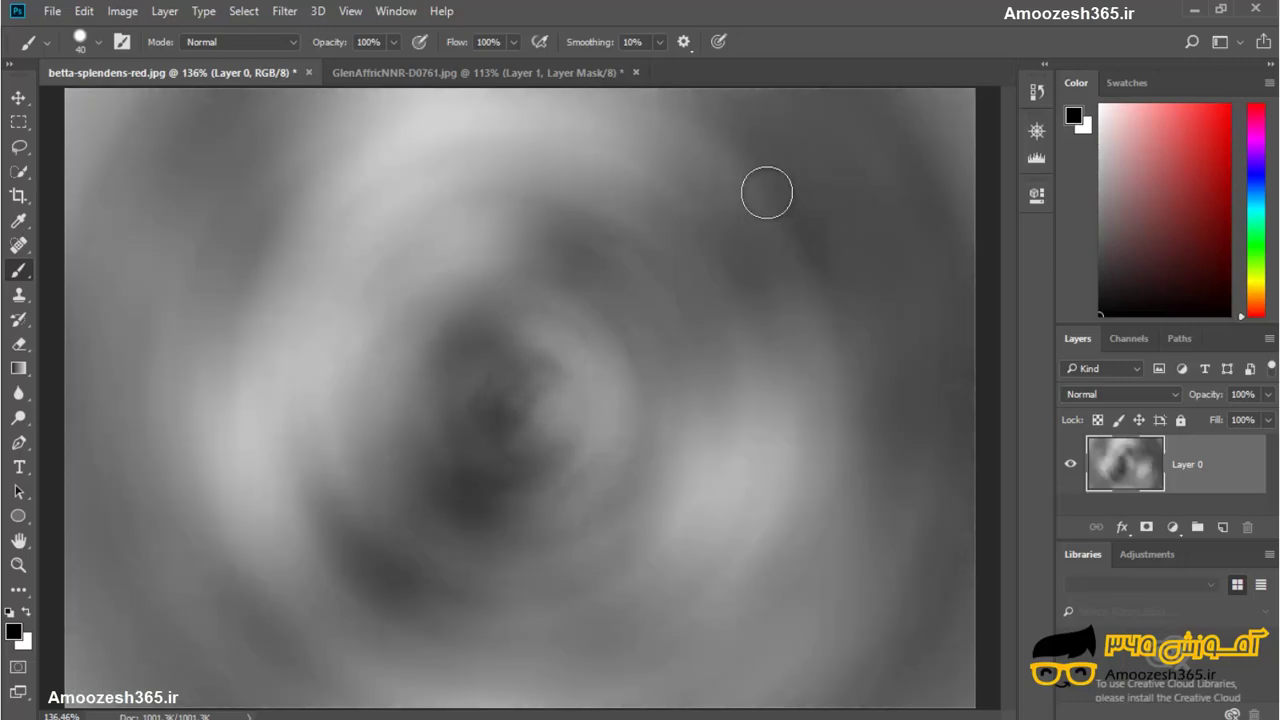
Apply a Gaussian blur with a 2 px radius
left_click(272, 12)
mouse_move(300, 220)
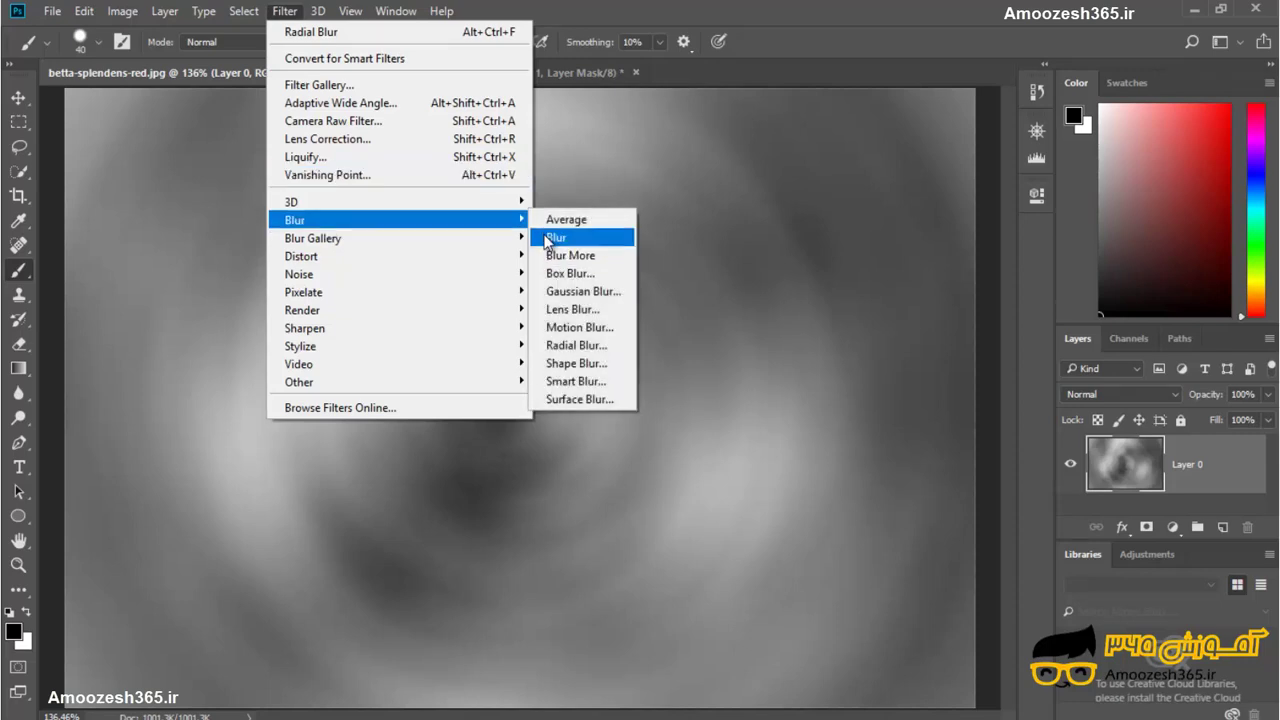
left_click(575, 292)
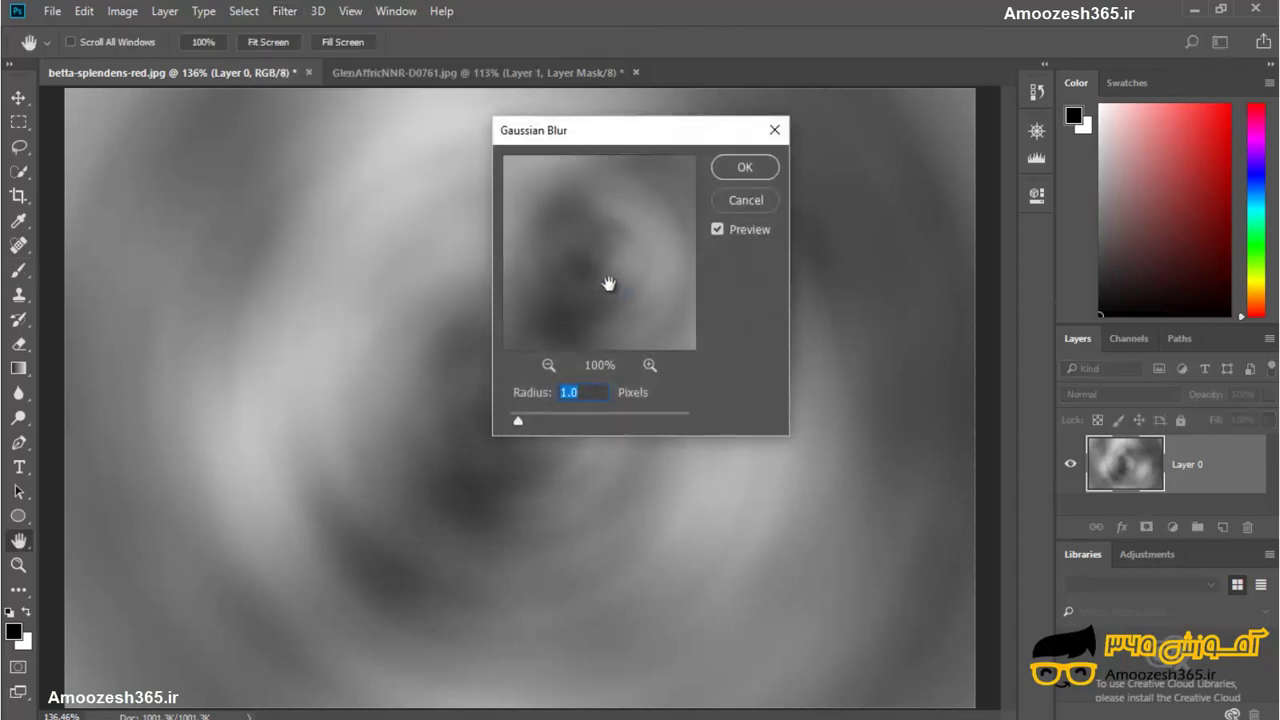
key("BackSpace")
type("2")
left_click(735, 164)
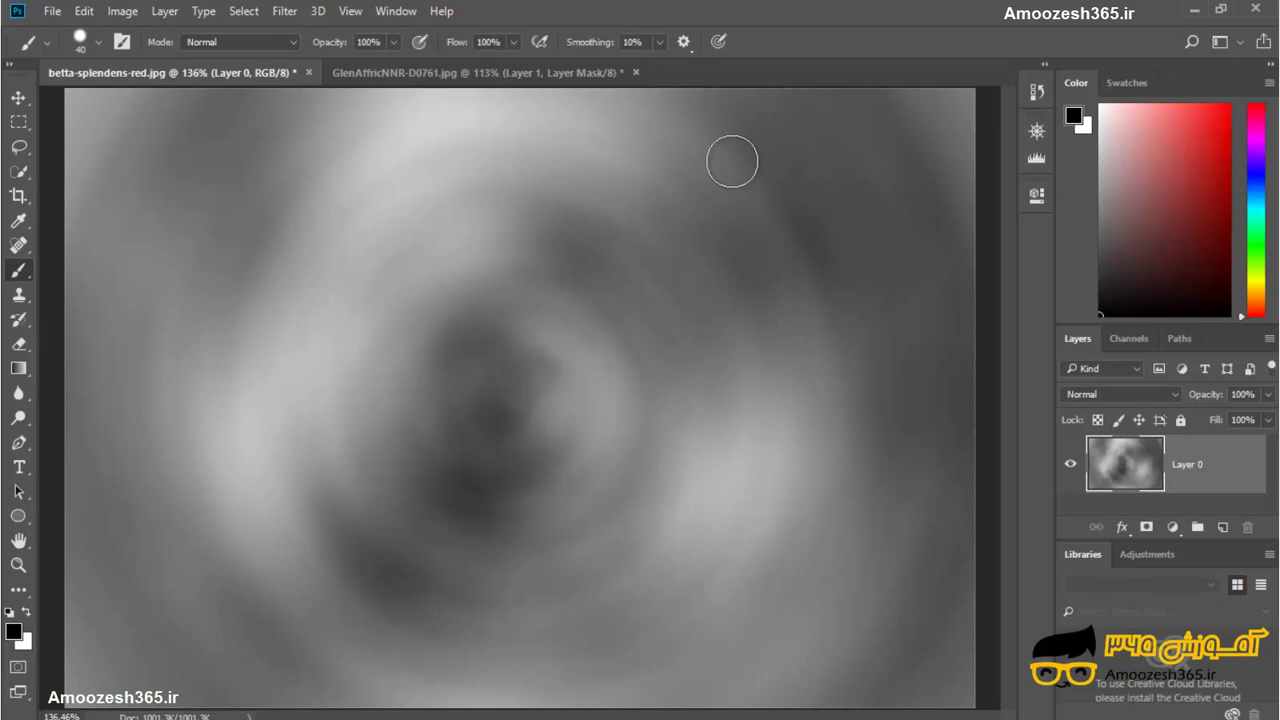
Apply the Sketch > Bas Relief effect to the swirl in the Filter Gallery
left_click(285, 11)
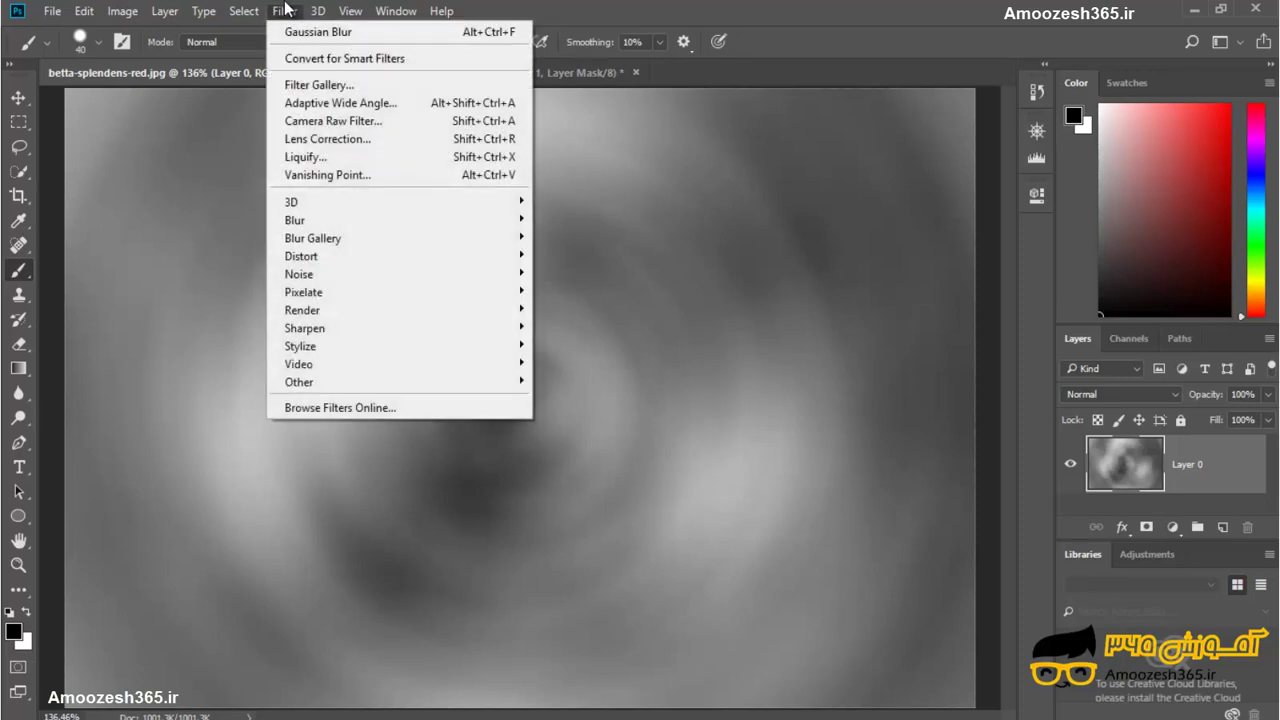
left_click(318, 88)
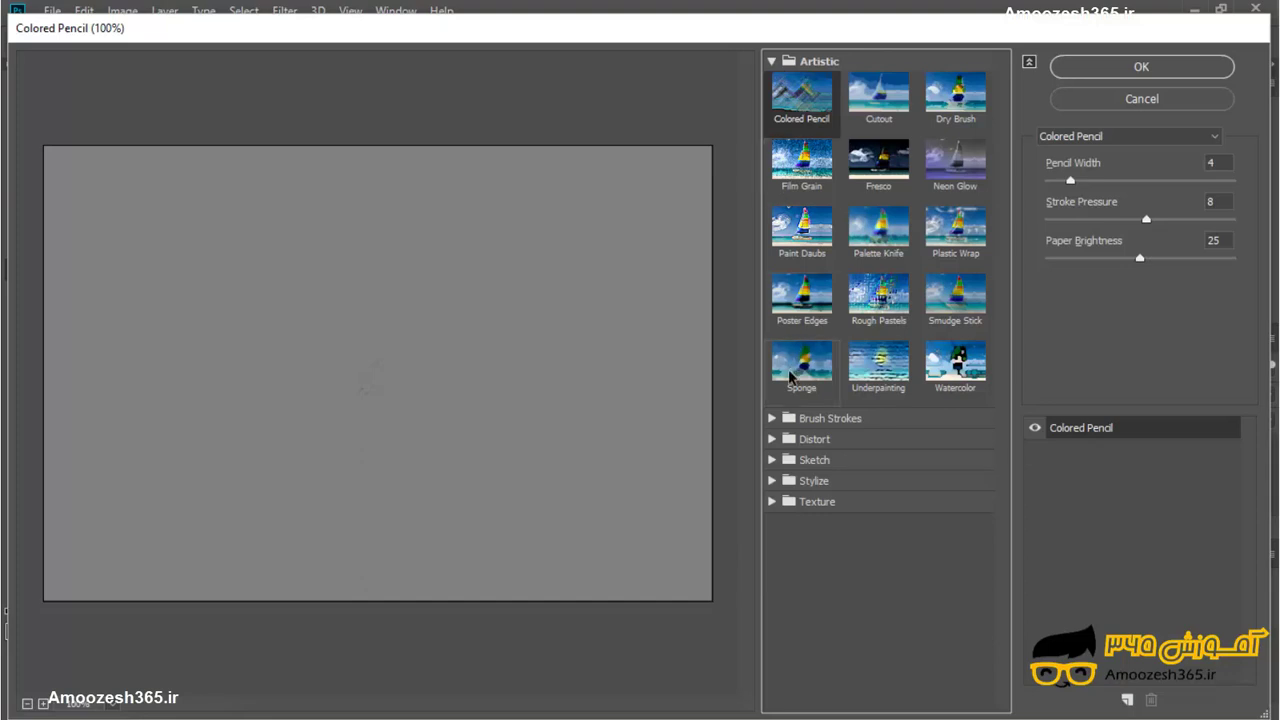
left_click(770, 461)
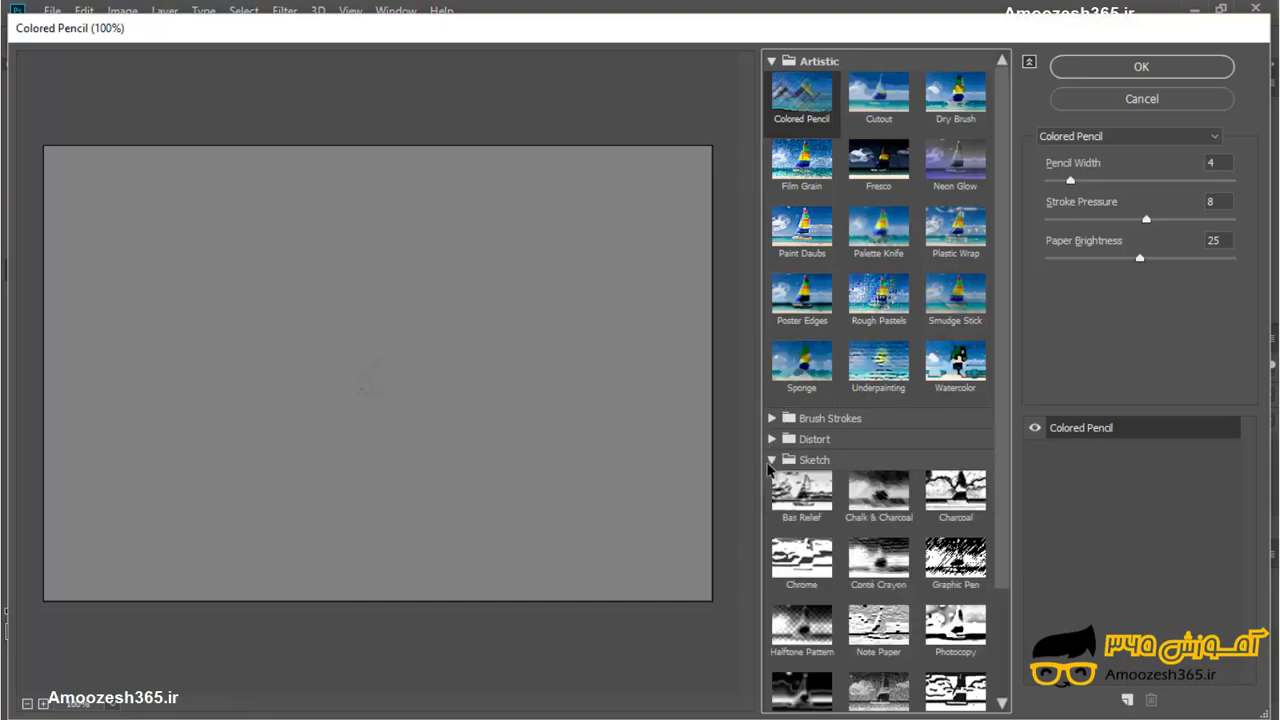
left_click(800, 520)
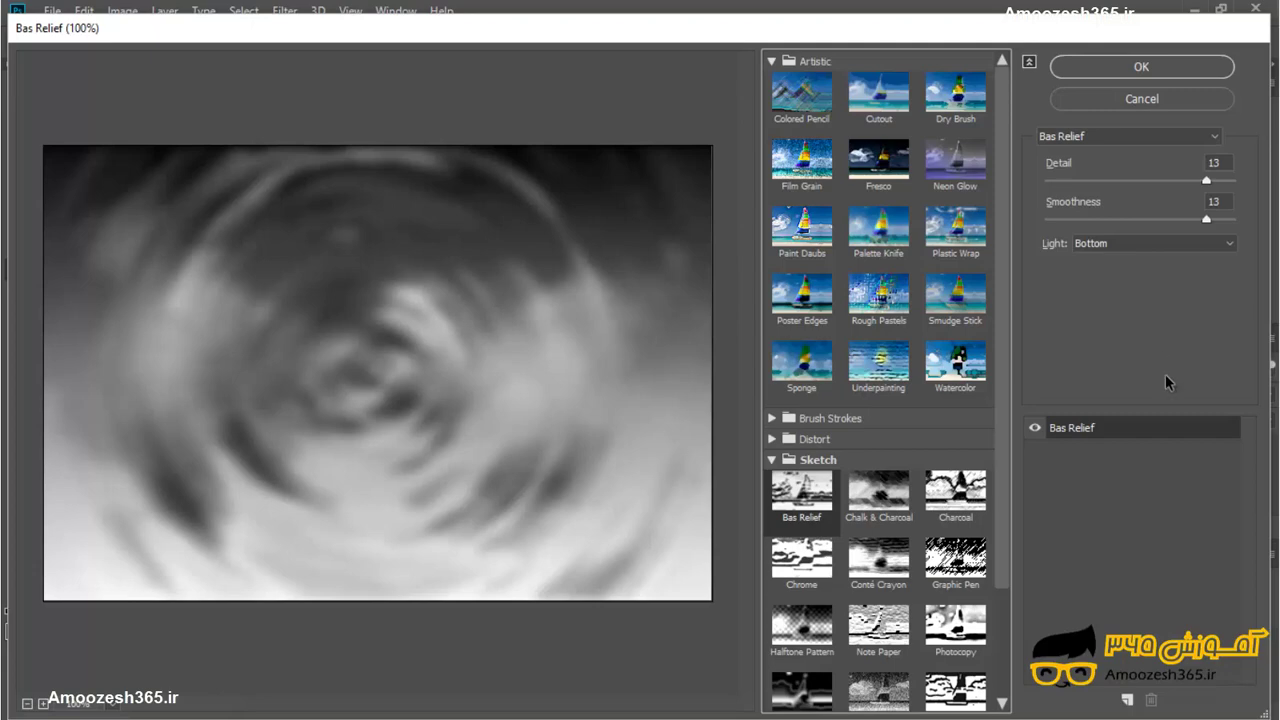
Stack a Chrome effect with Detail 5 and Smoothness 2, and apply both filters
left_click(1127, 701)
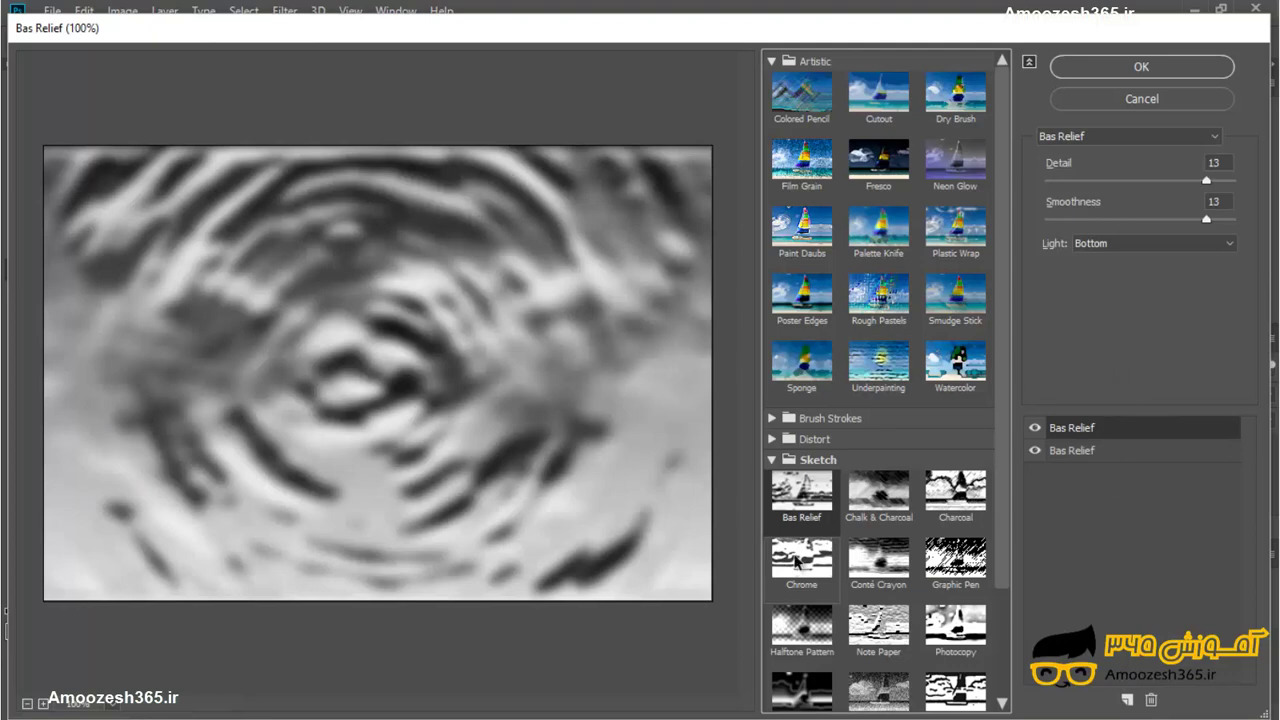
left_click(797, 562)
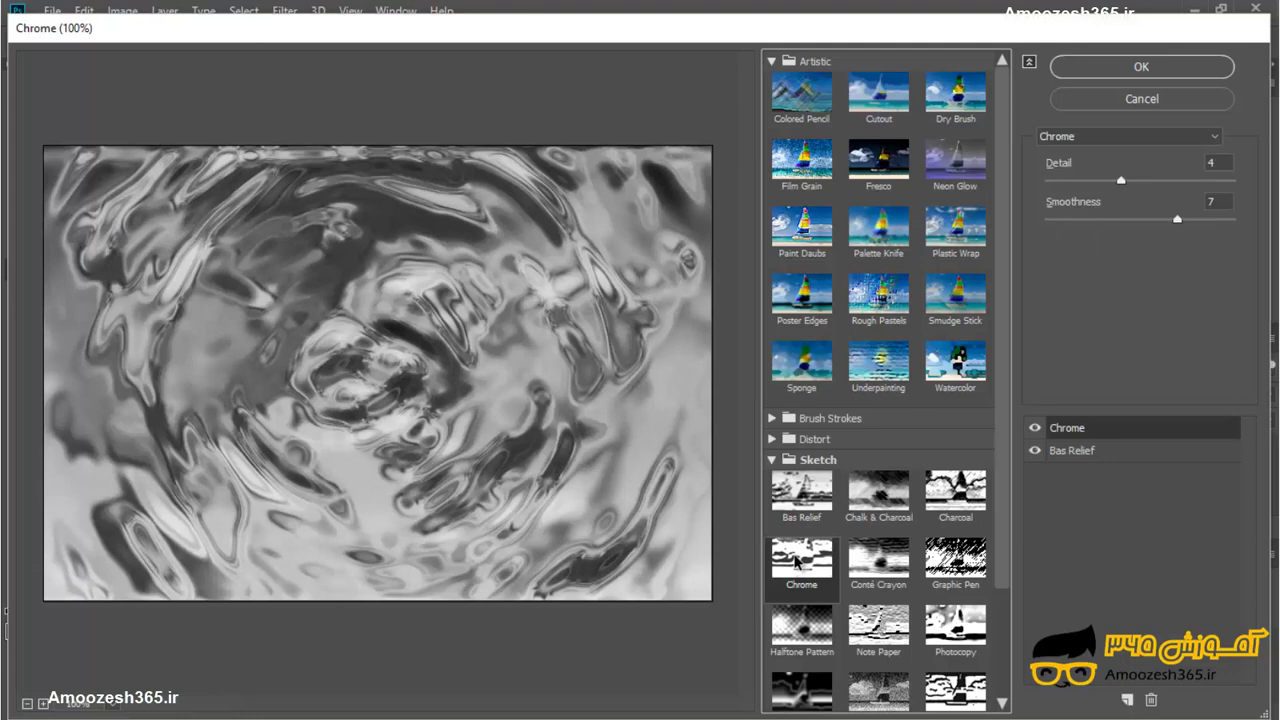
left_click(1220, 166)
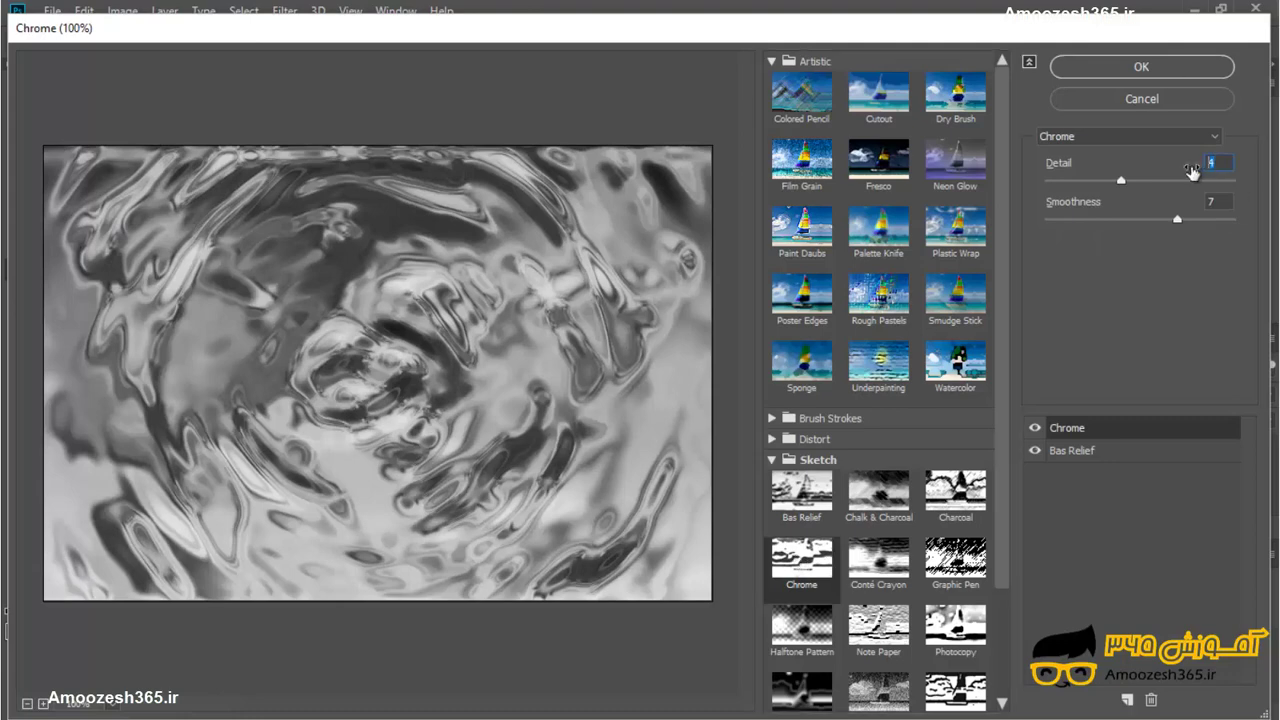
type("5")
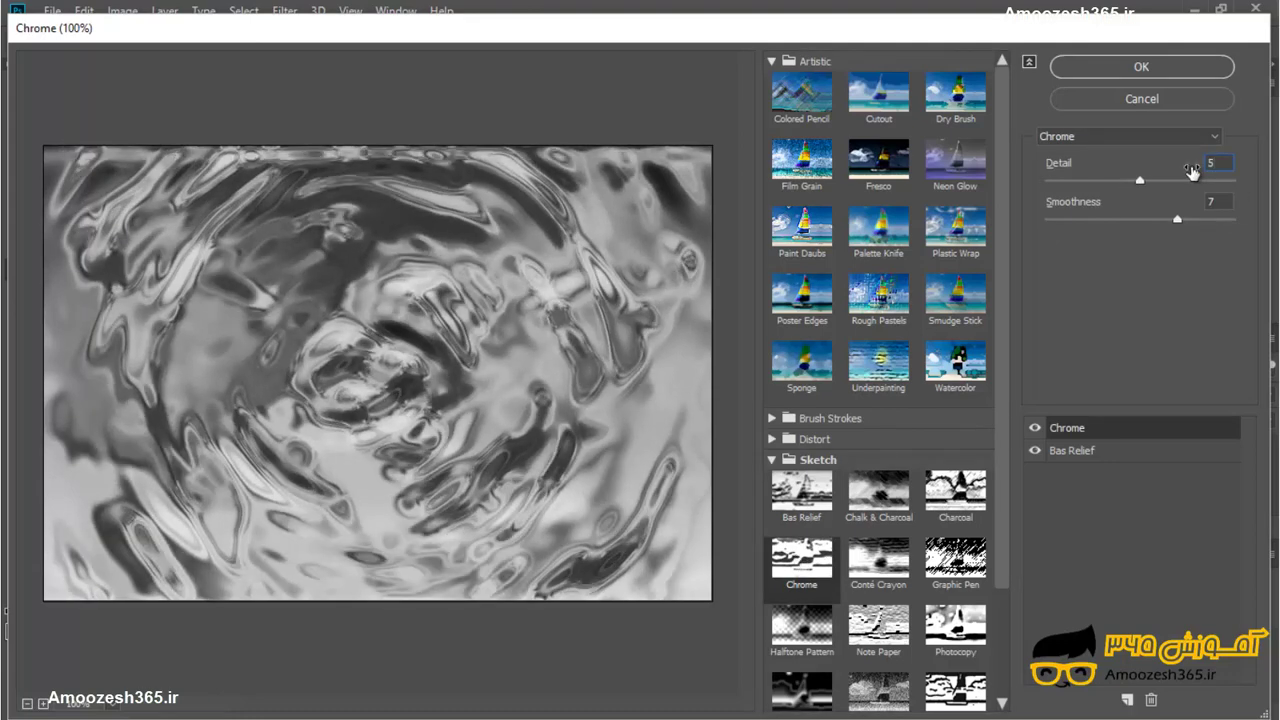
left_click(1220, 202)
key("BackSpace")
type("2")
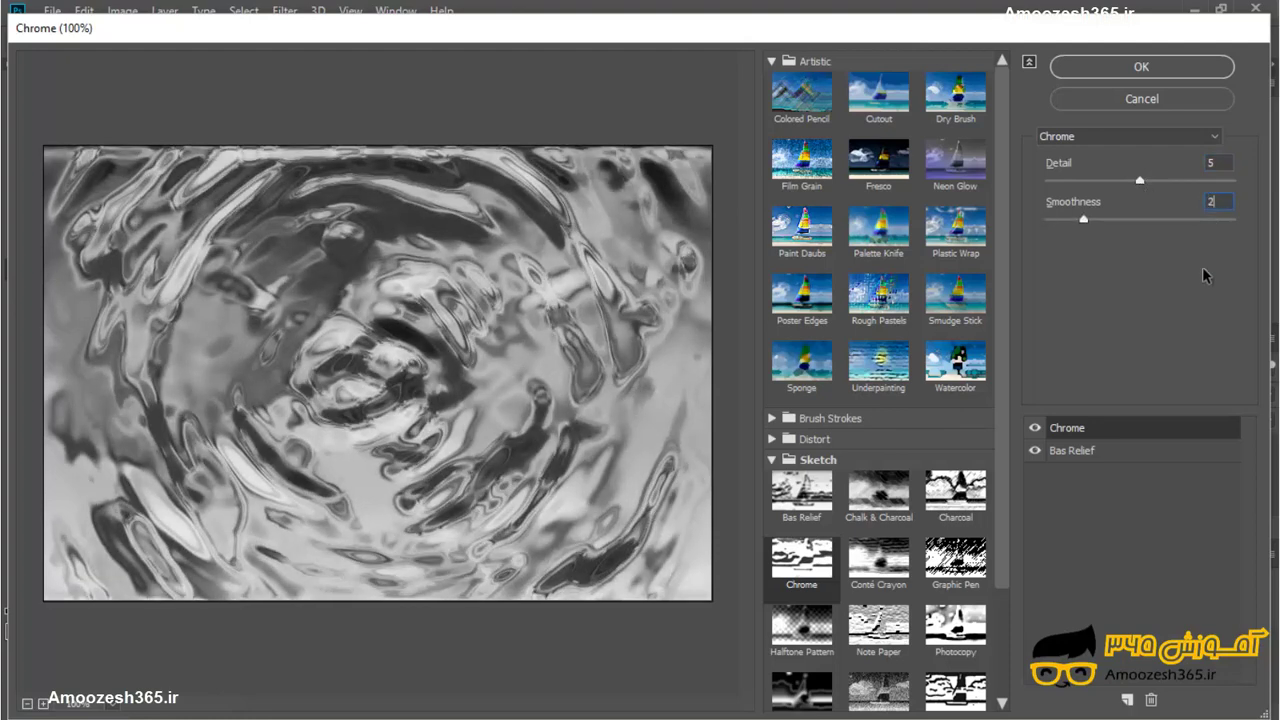
left_click(1142, 68)
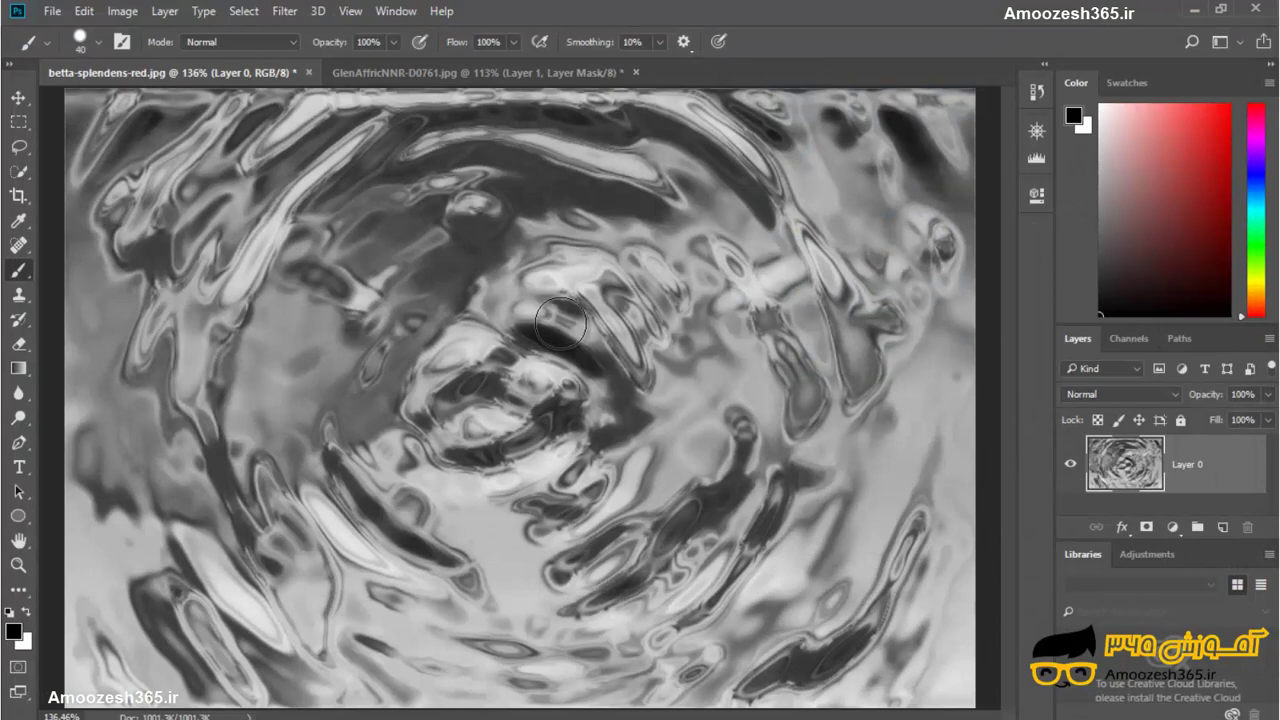
Add a Hue/Saturation adjustment layer from the Adjustments panel
left_click(397, 11)
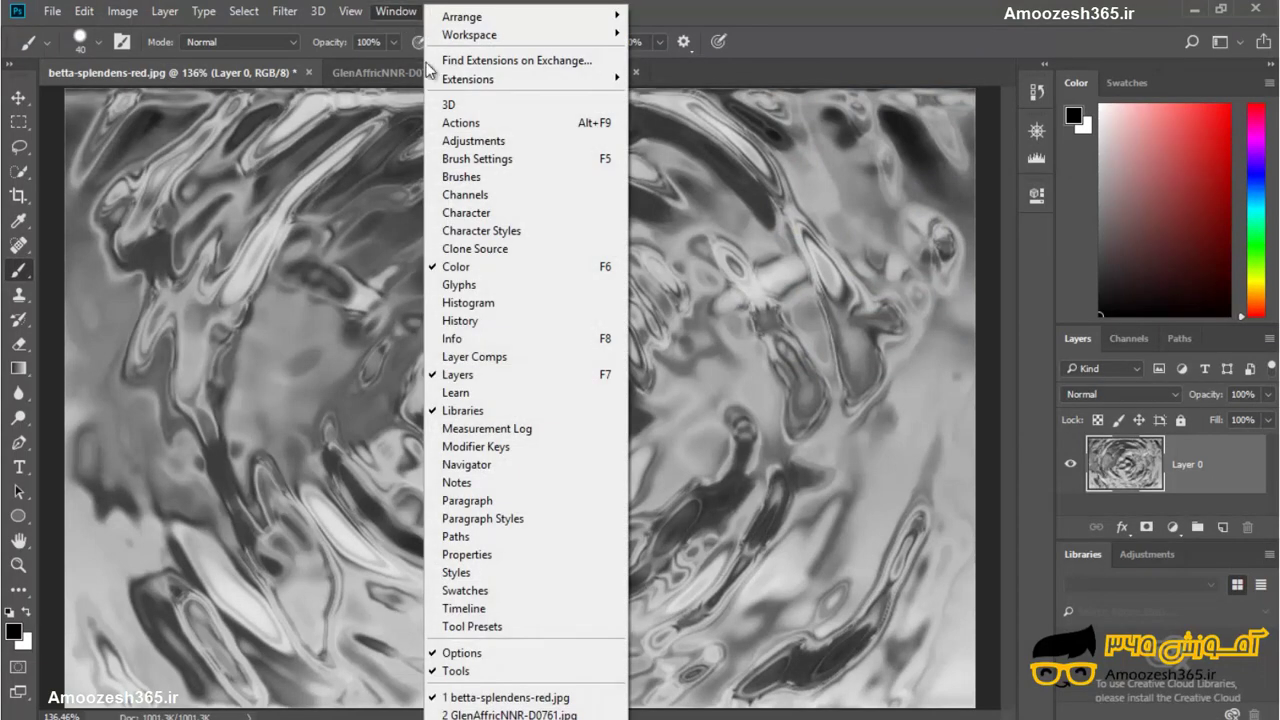
left_click(497, 141)
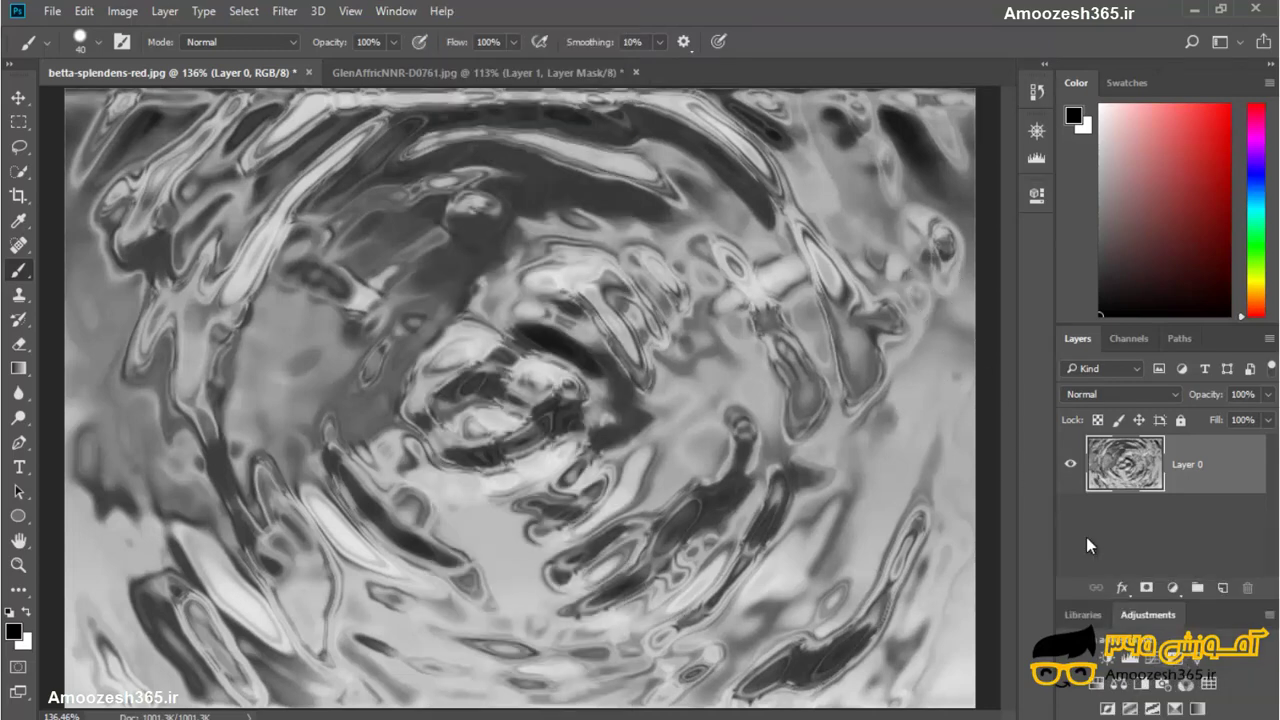
left_click(1097, 684)
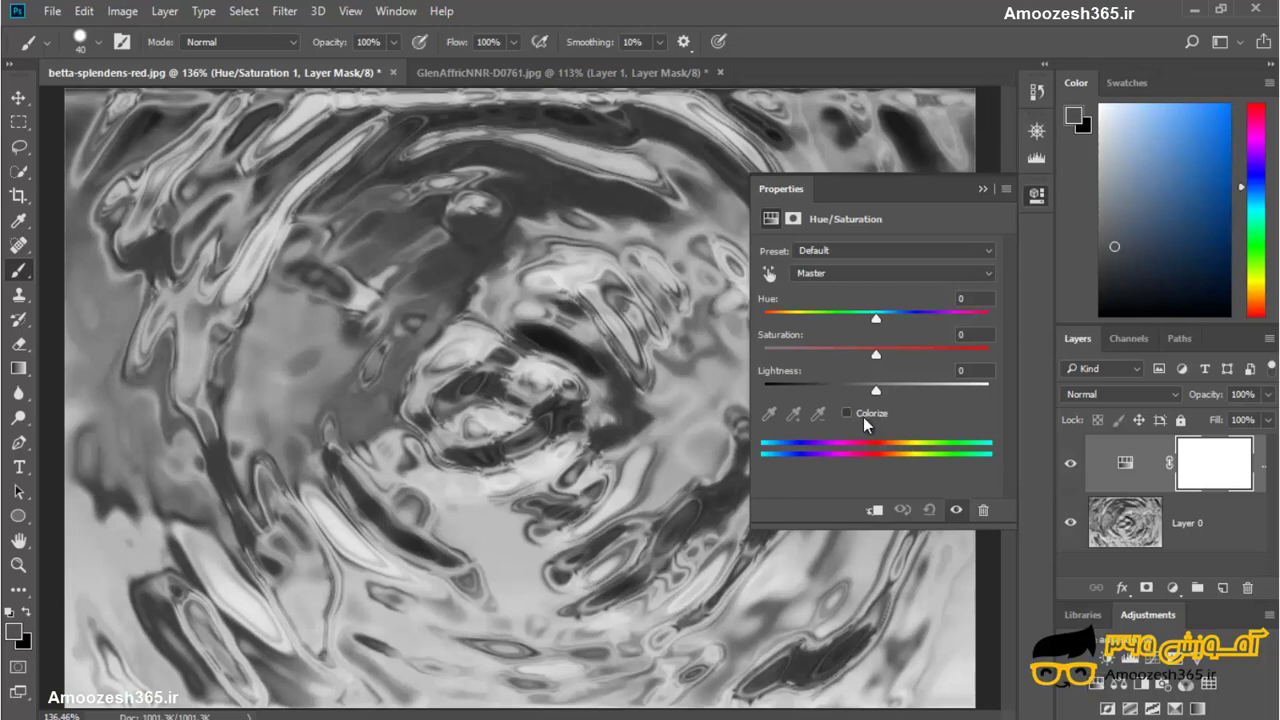
Colorize the Hue/Saturation layer with Hue 180 and Saturation 34 for a teal tint
left_click(863, 417)
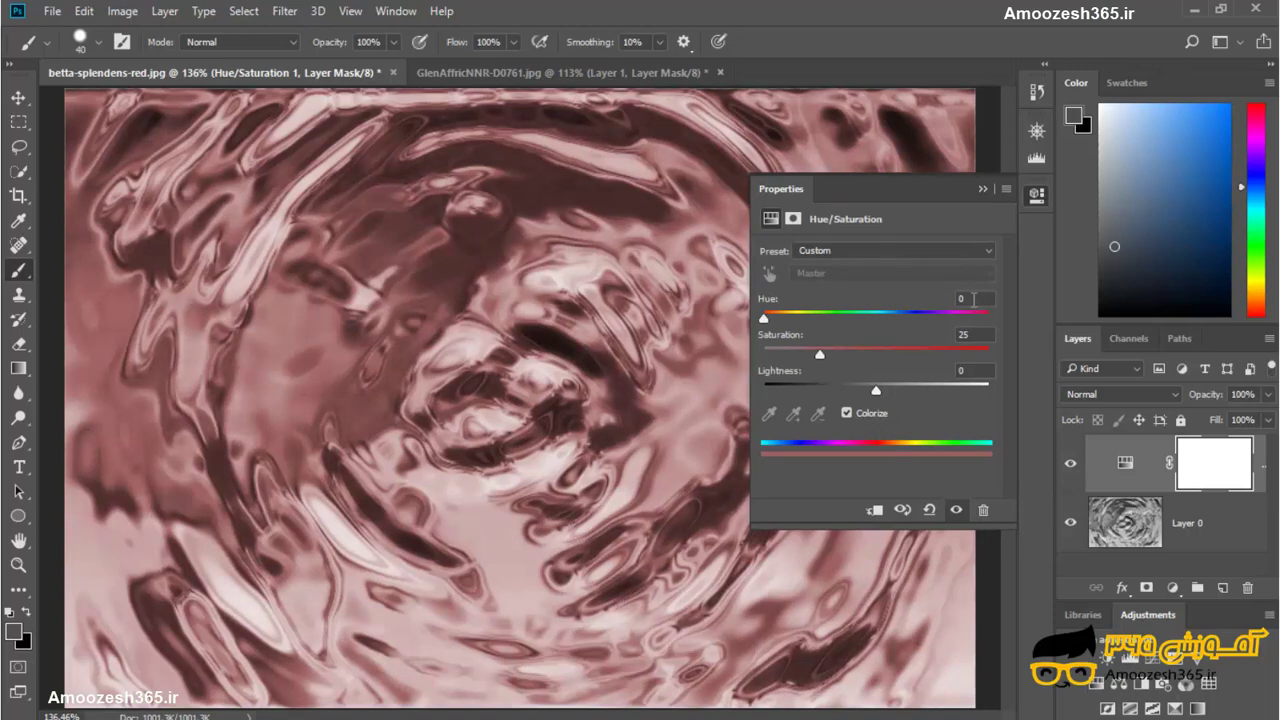
left_click(974, 300)
type("180")
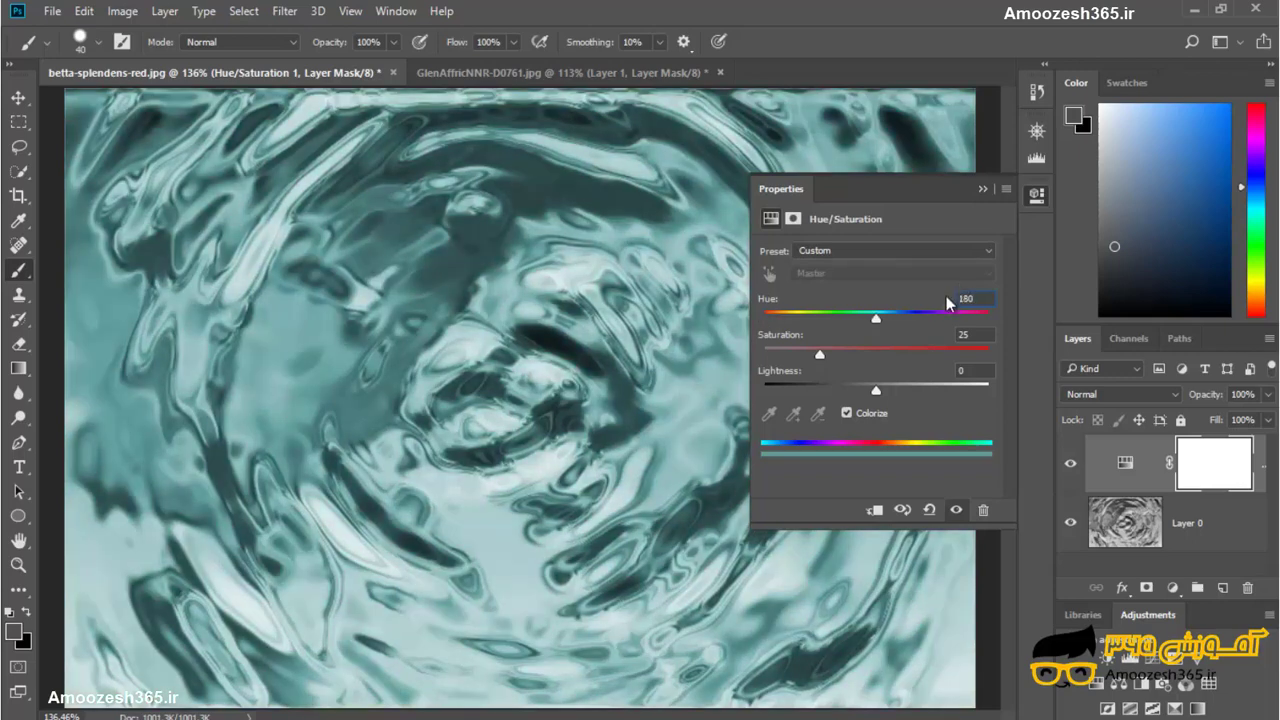
key("Tab")
key("BackSpace")
type("34")
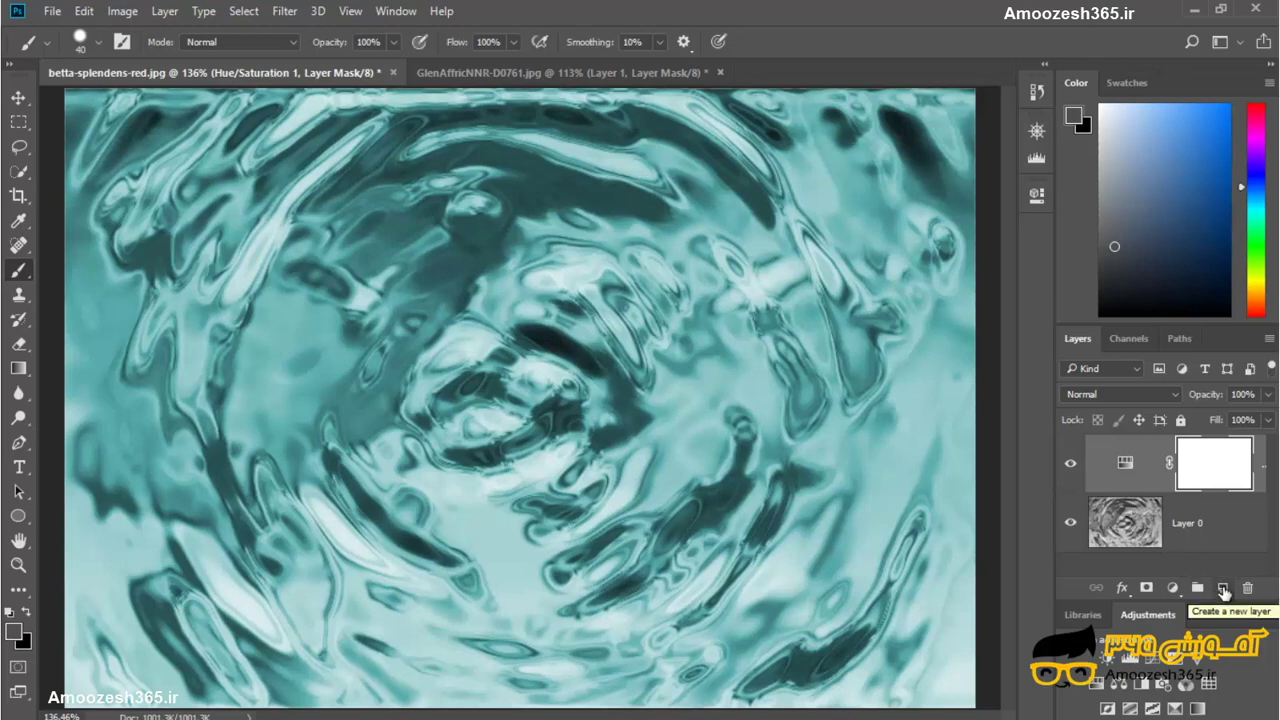
Add an empty Layer 1 and hide the Hue/Saturation adjustment and Layer 0
left_click(1223, 591)
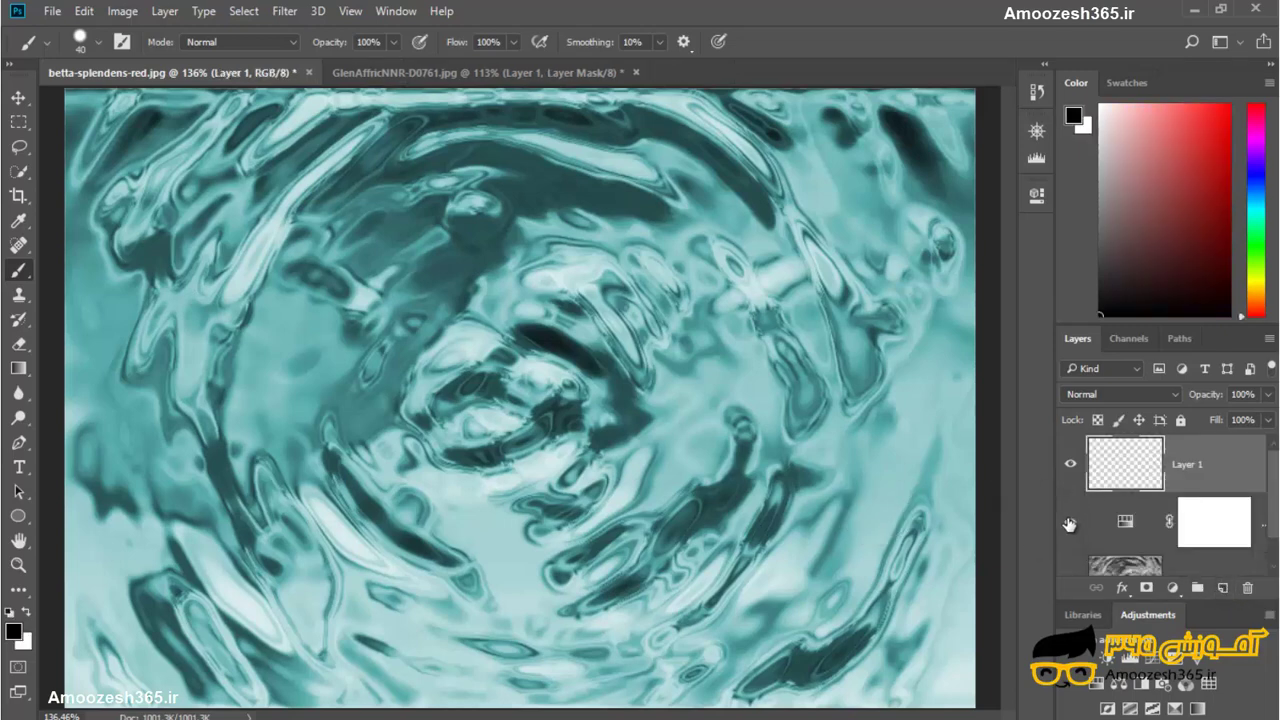
left_click(1071, 521)
scroll(1272, 507, "down", 1)
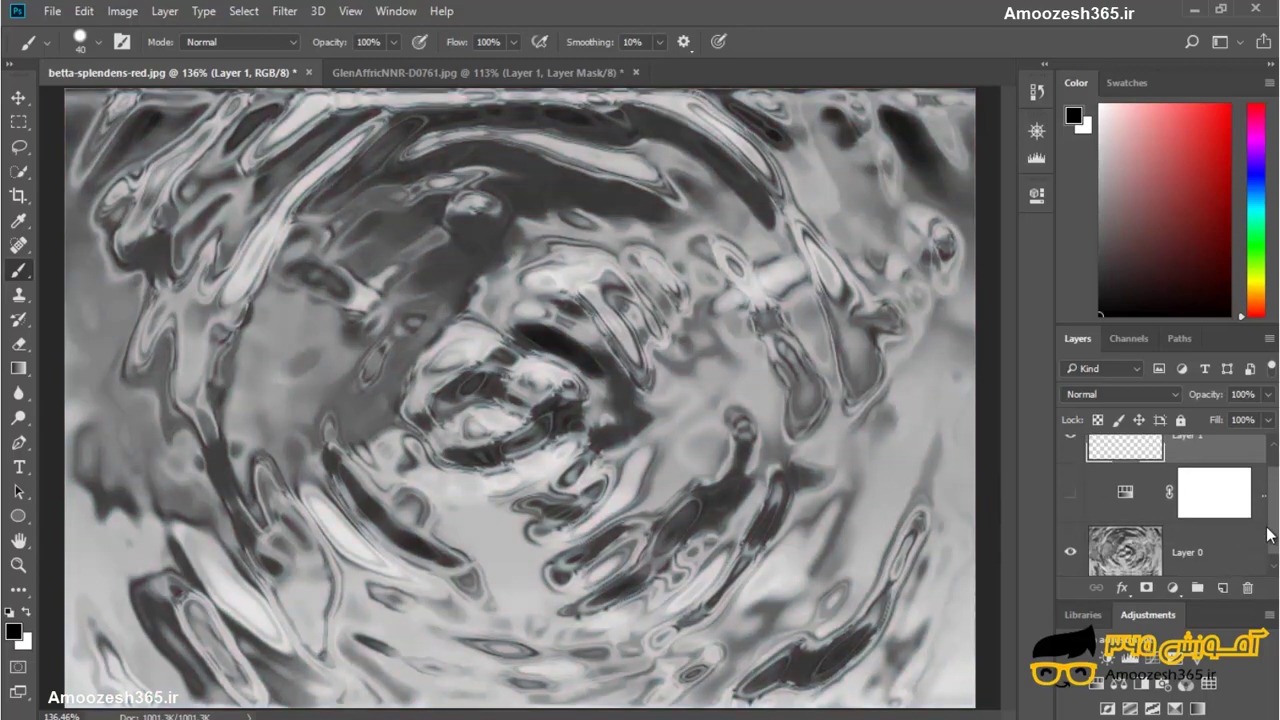
left_click(1071, 547)
scroll(1272, 500, "up", 1)
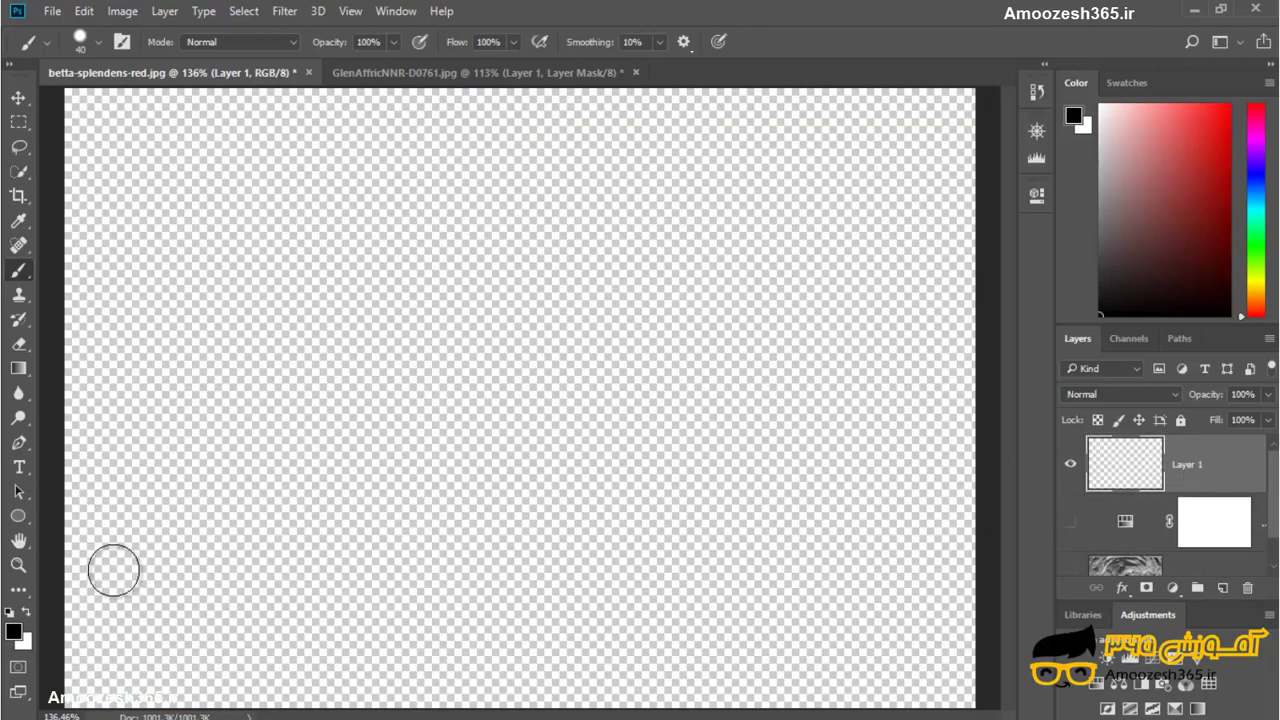
Set the foreground colour to medium blue 4796d9
left_click(18, 632)
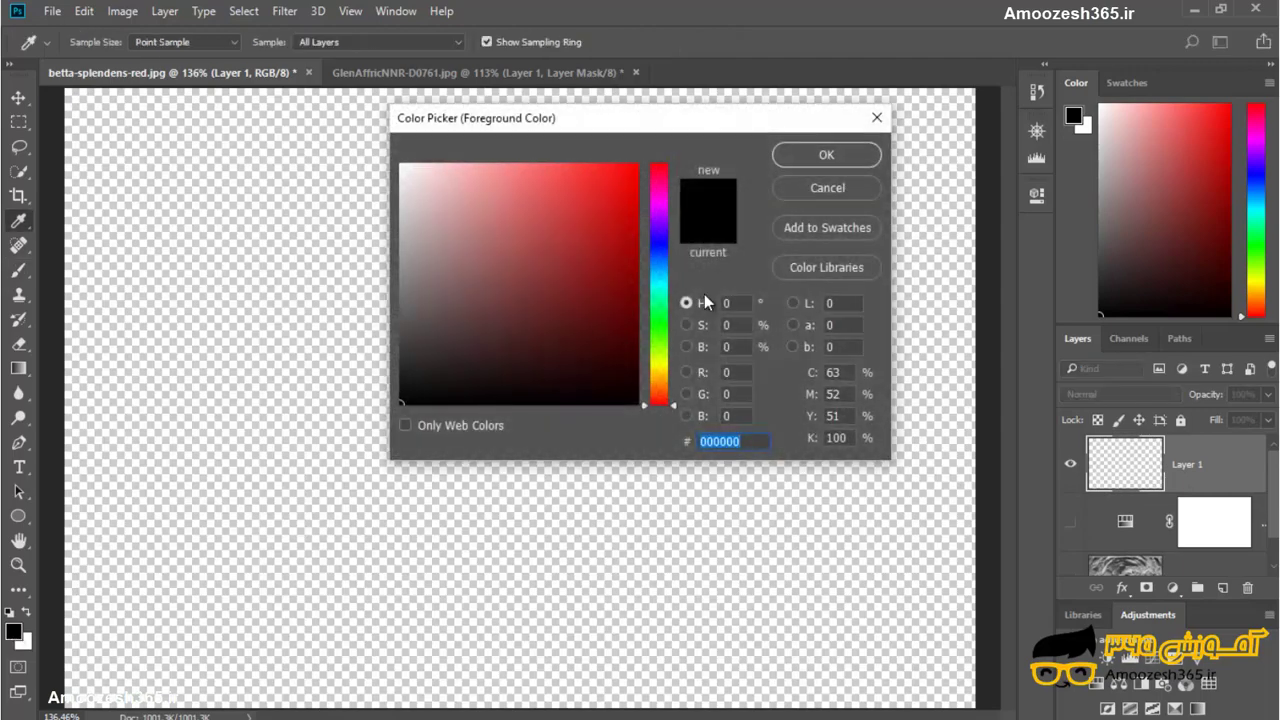
left_click(664, 266)
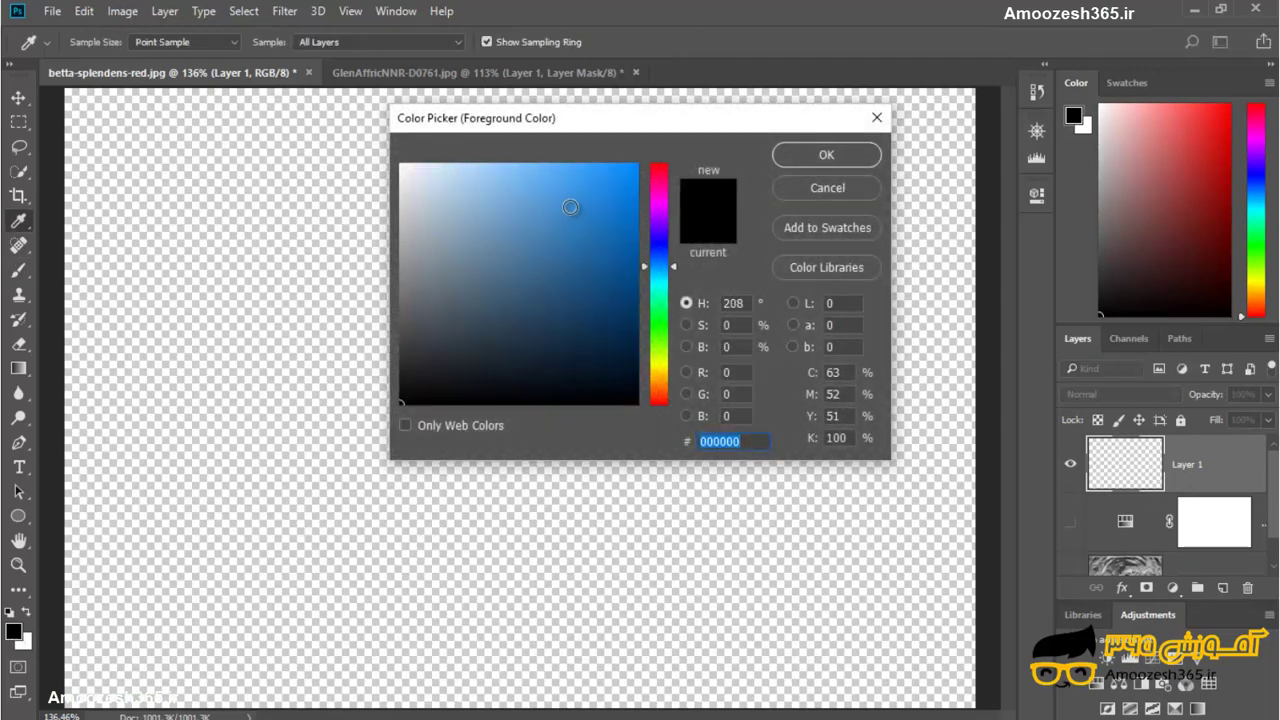
left_click_drag(571, 206, 625, 170)
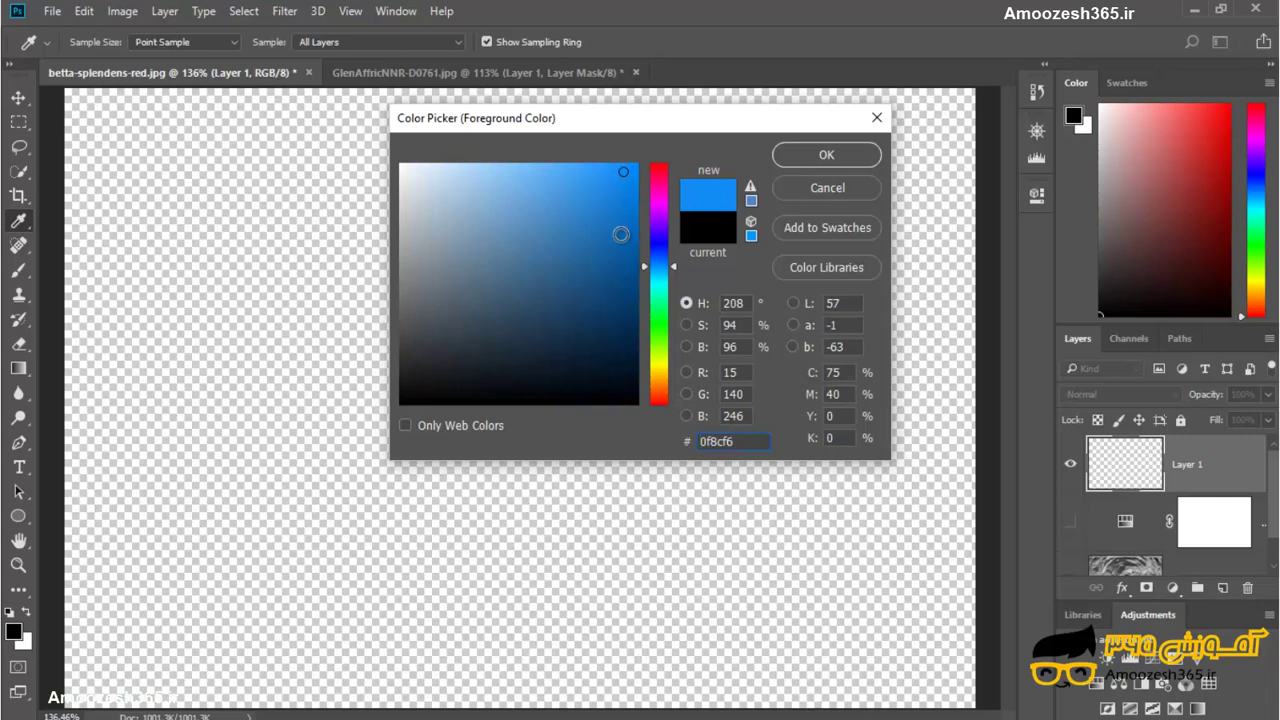
left_click_drag(617, 266, 556, 198)
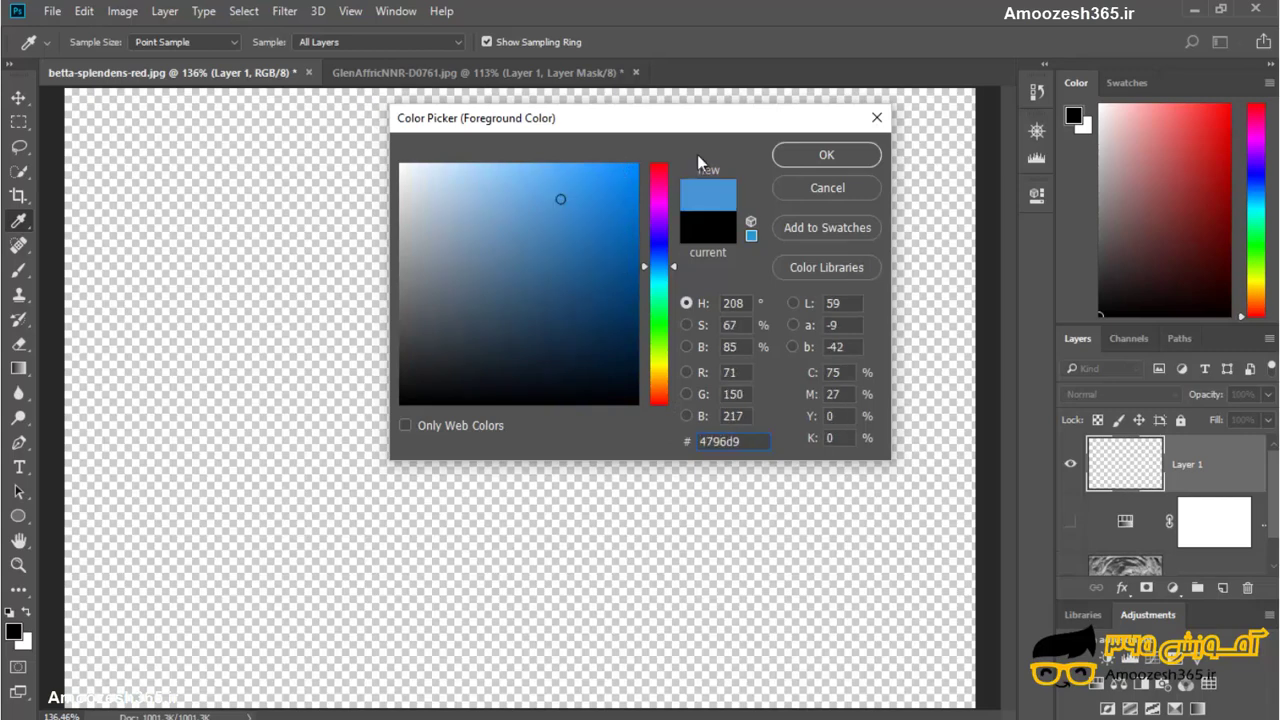
left_click(827, 155)
key("b")
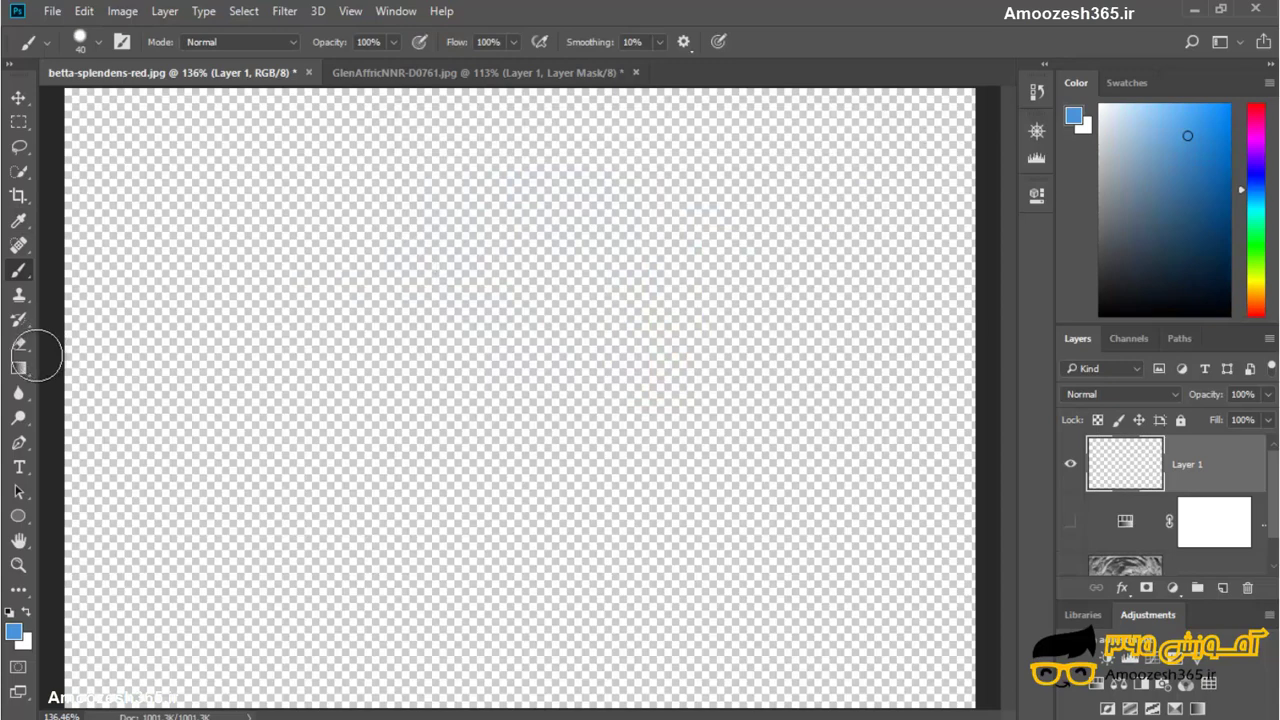
Fill Layer 1 with a diagonal blue-to-white gradient and show the teal adjustment again
left_click(19, 369)
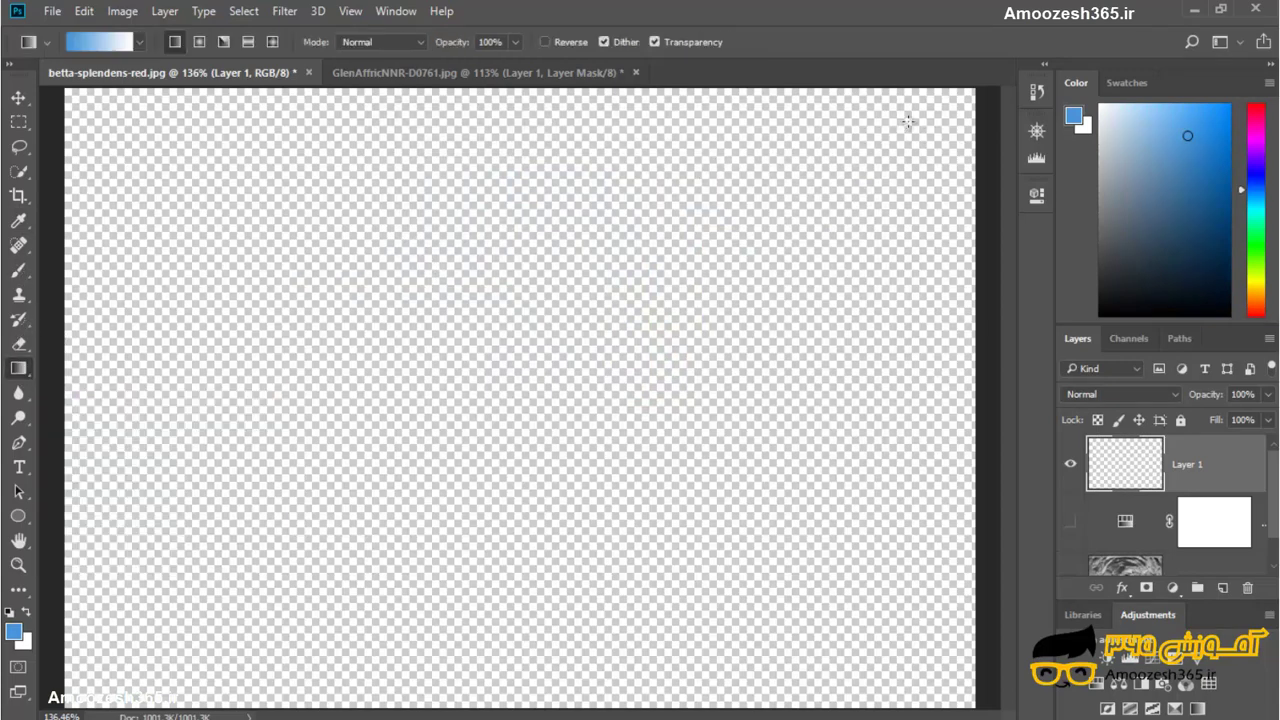
left_click_drag(907, 121, 100, 675)
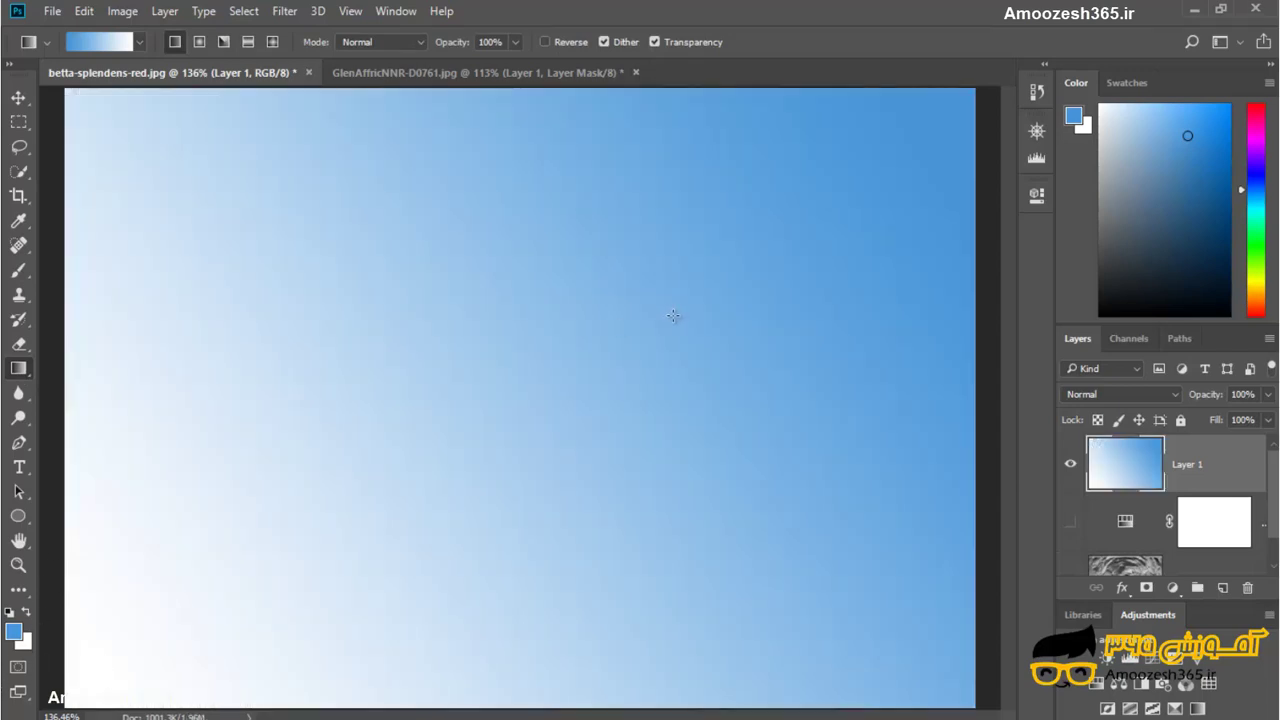
left_click(1070, 522)
scroll(1273, 488, "down", 2)
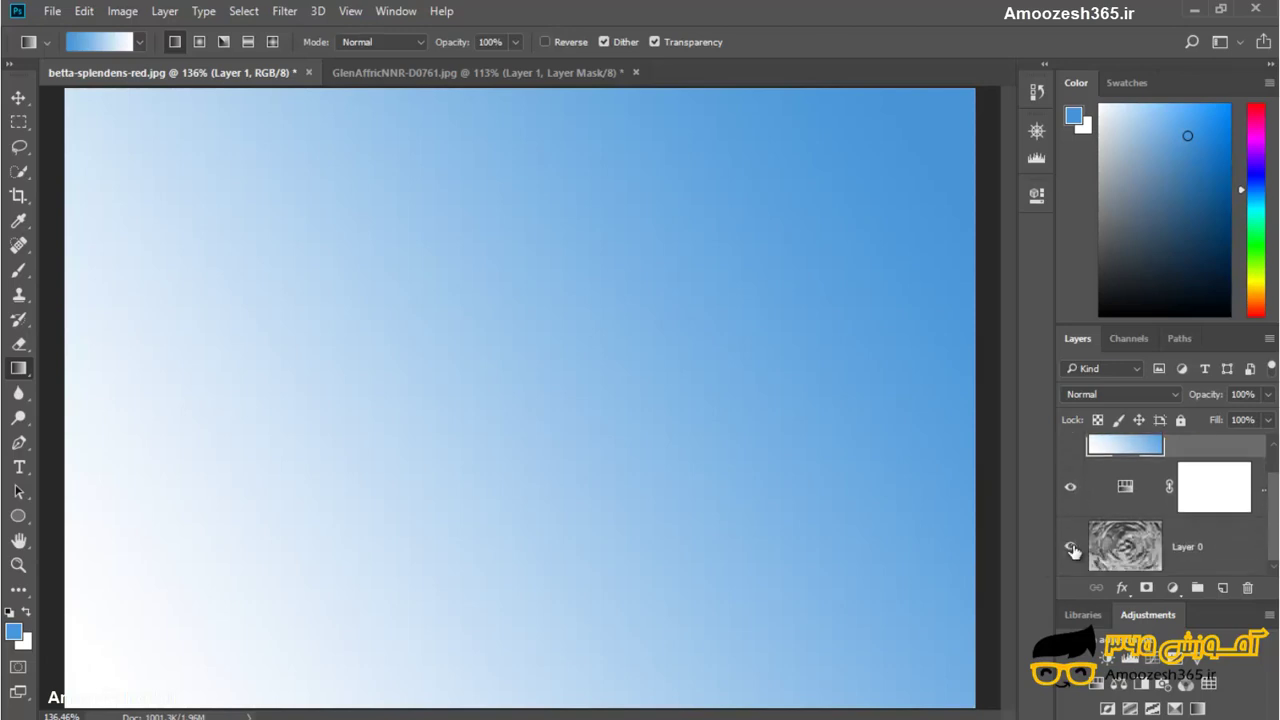
scroll(1273, 488, "up", 2)
Lower Layer 1's opacity to 20% and toggle it to compare the result
left_click(1268, 394)
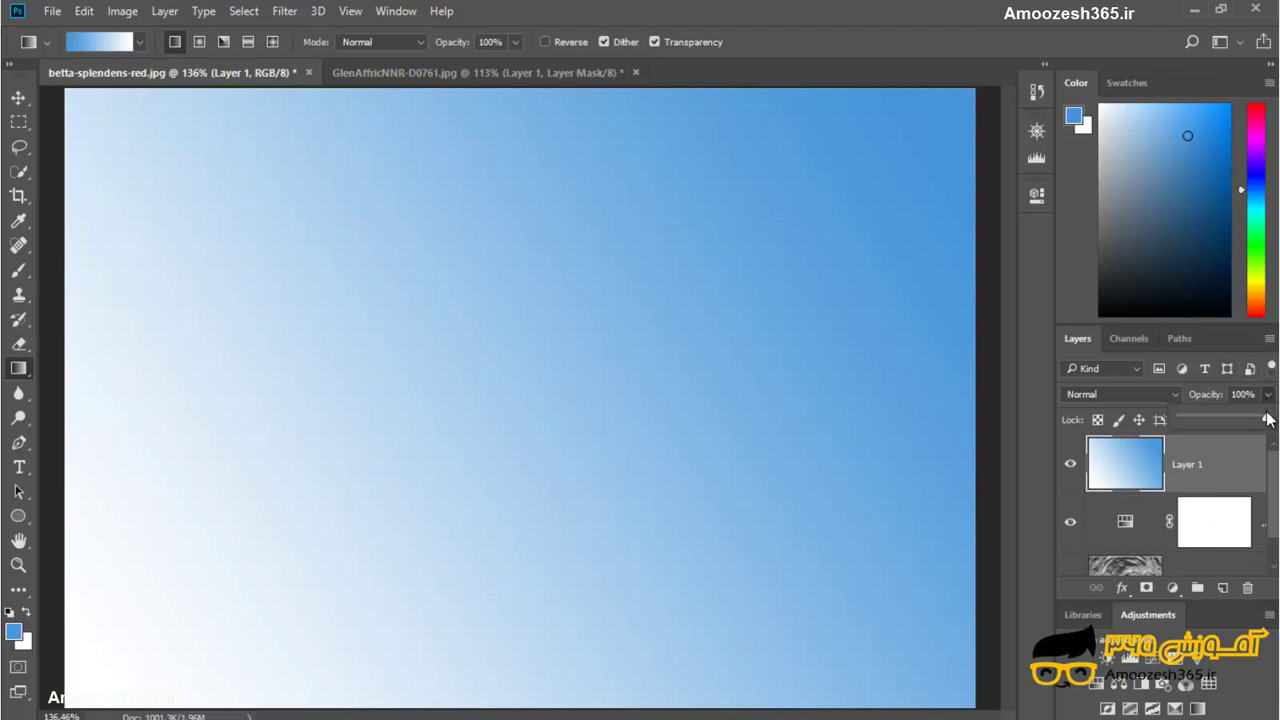
mouse_move(1268, 417)
left_mouse_down()
mouse_move(1191, 436)
mouse_move(1199, 418)
left_mouse_up()
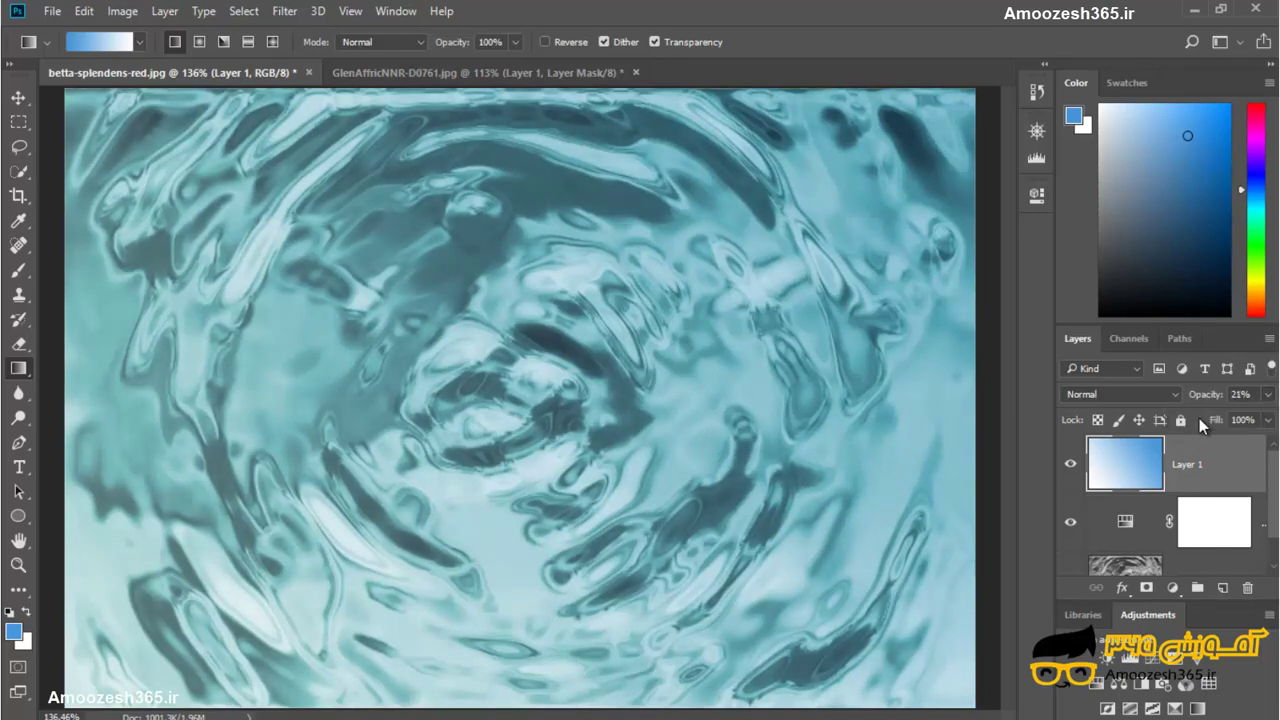
left_click(1070, 468)
left_click(1070, 468)
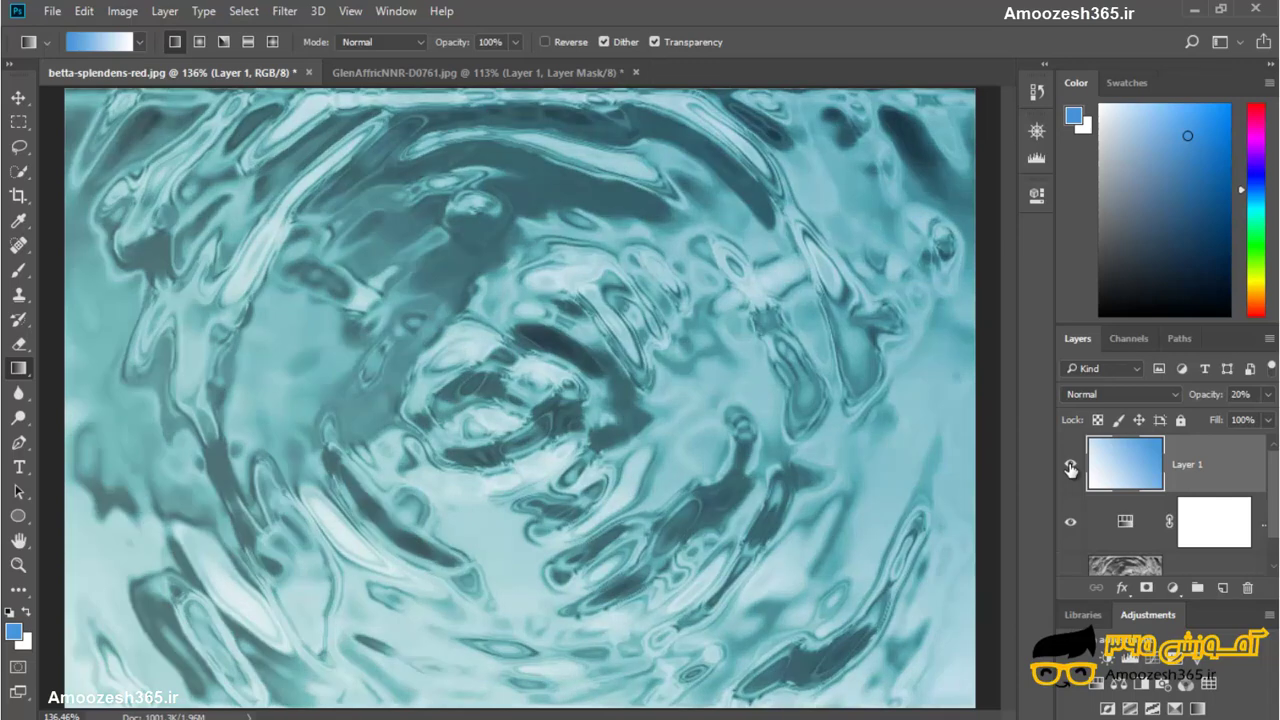